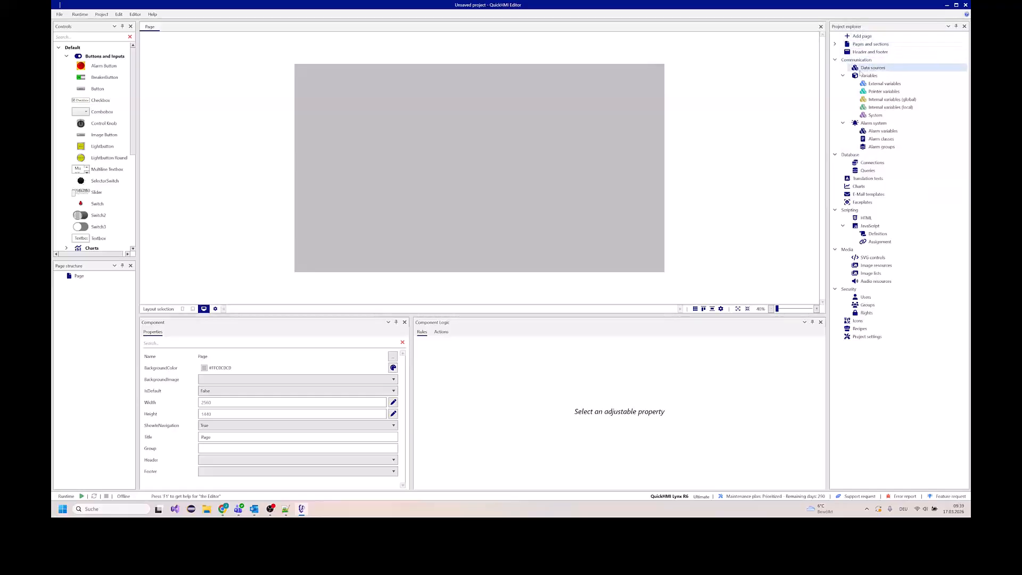
Add an S7_Compatible data source named data with compatibility Symbolic_TLS13 and IP address 192.168.1.10
{"action": "double_click", "coordinate": [873, 68]}
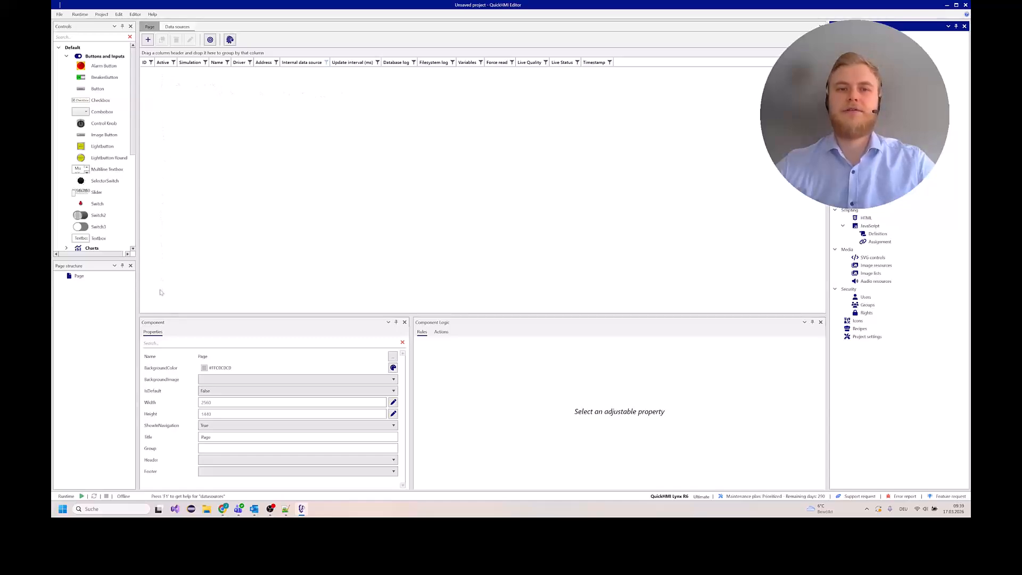
{"action": "left_click", "coordinate": [148, 40]}
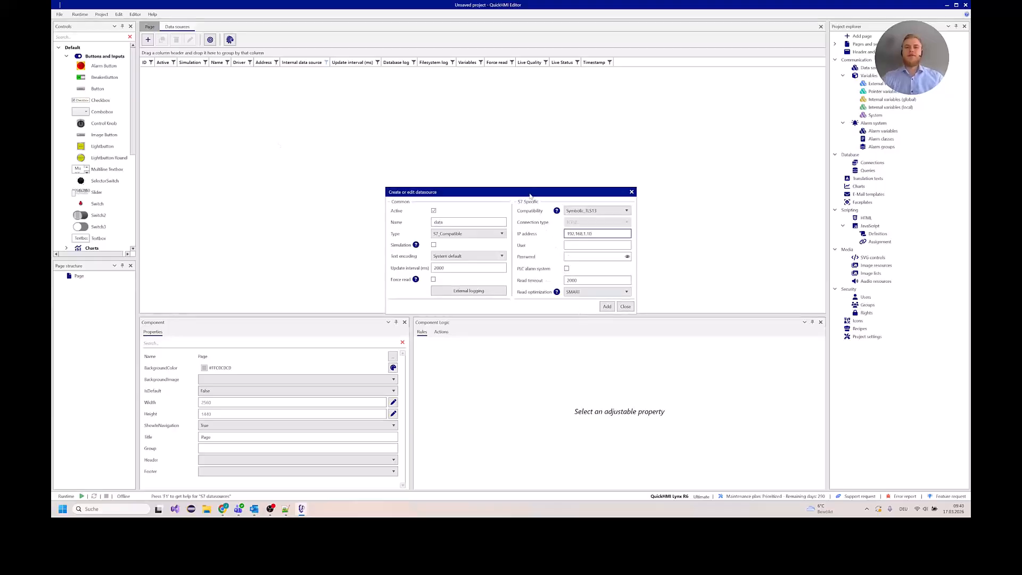
{"action": "left_click_drag", "start_coordinate": [521, 196], "coordinate": [520, 164]}
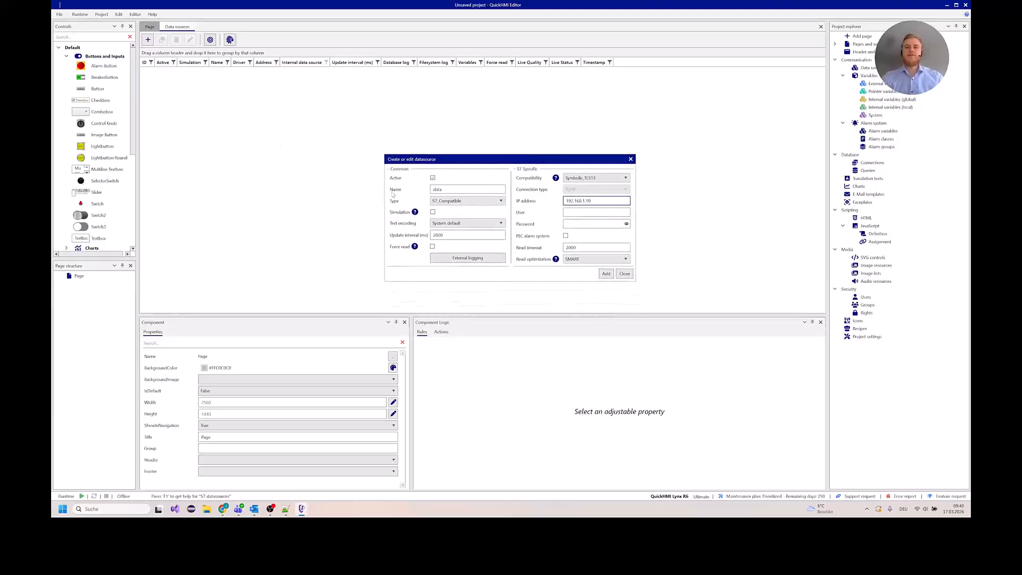
{"action": "left_click", "coordinate": [606, 274]}
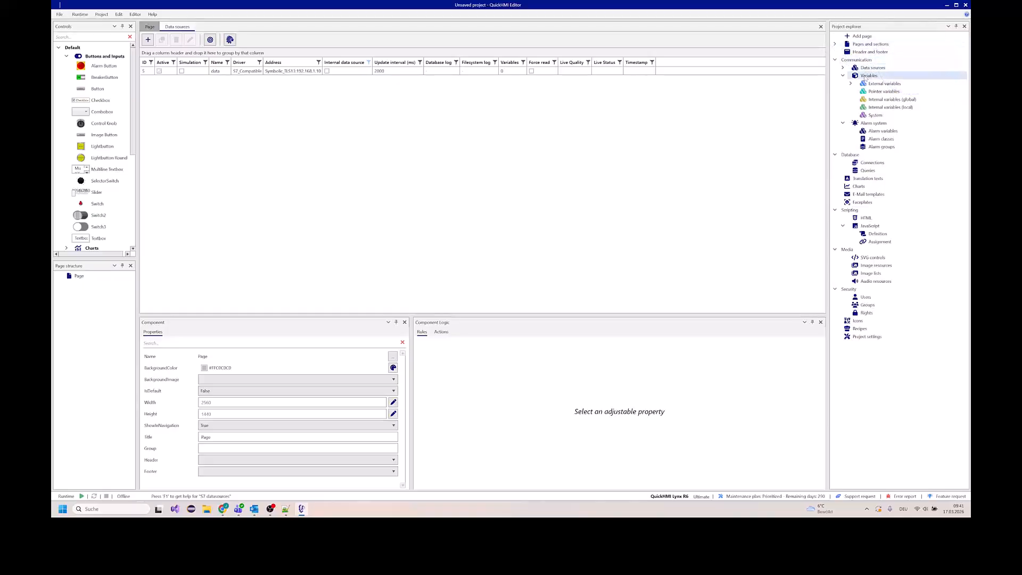
Open the external variables and try manually adding a String variable for the data source data
{"action": "double_click", "coordinate": [901, 85]}
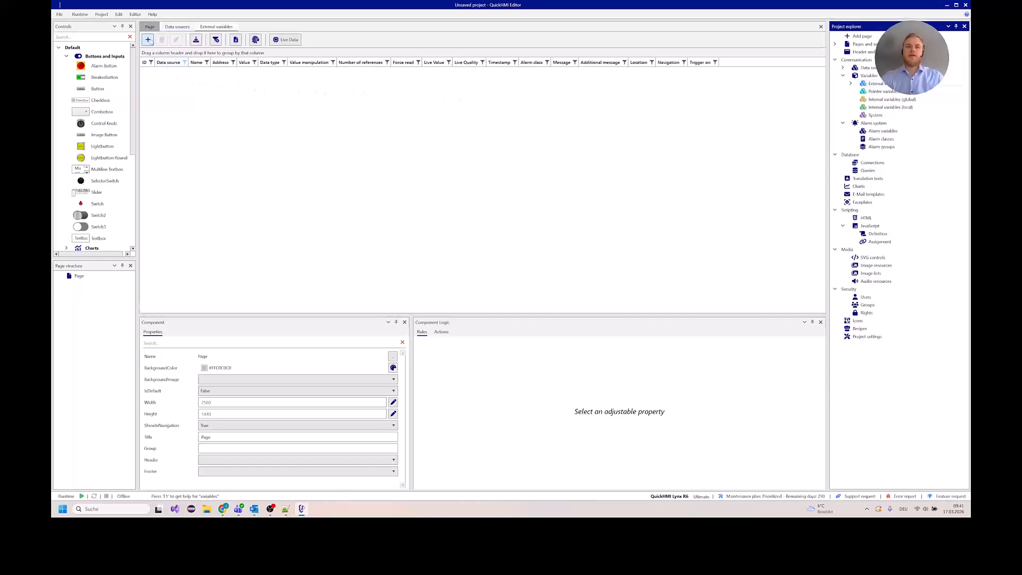
{"action": "left_click", "coordinate": [149, 40]}
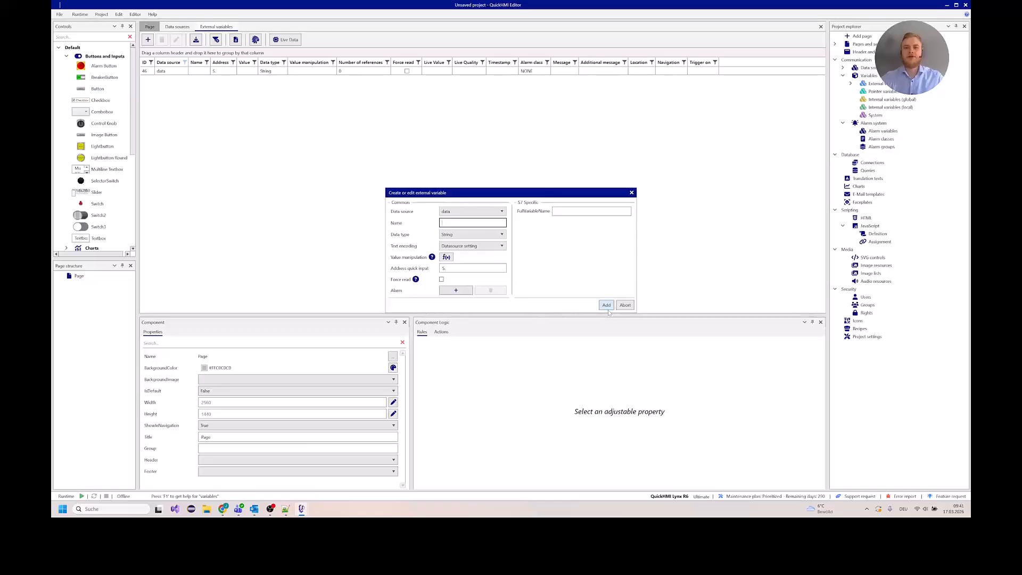
{"action": "left_click", "coordinate": [624, 306]}
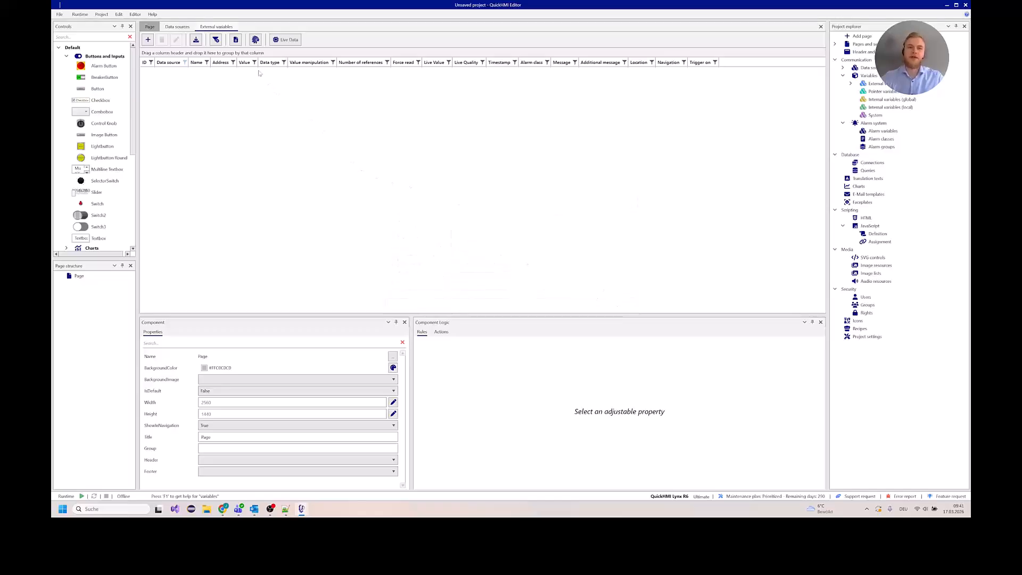
Browse the data source data and import ByteValue, IntValue, BoolValue and CharValue from Datenbaustein_1 as external variables
{"action": "left_click", "coordinate": [196, 40]}
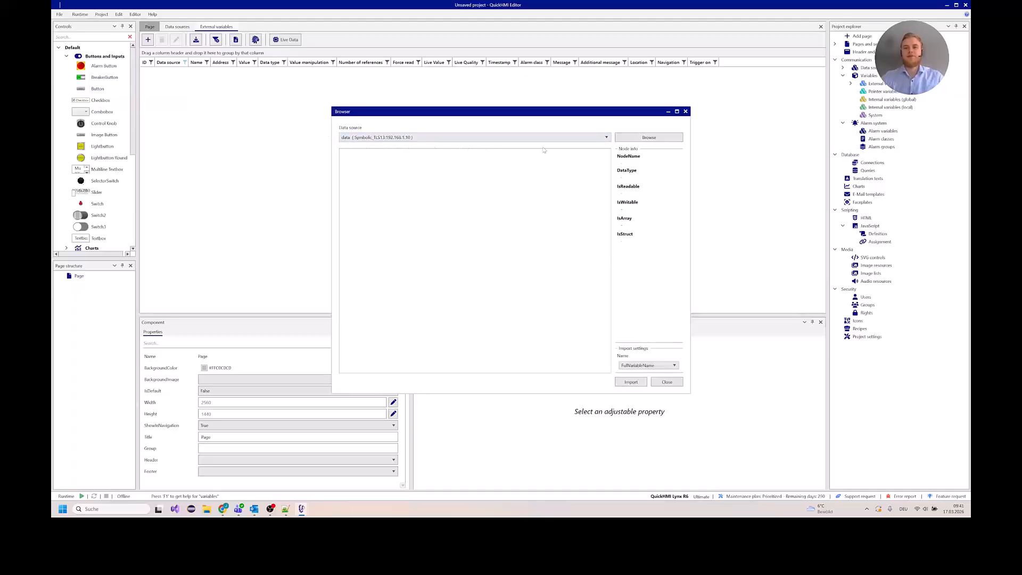
{"action": "left_click", "coordinate": [652, 137]}
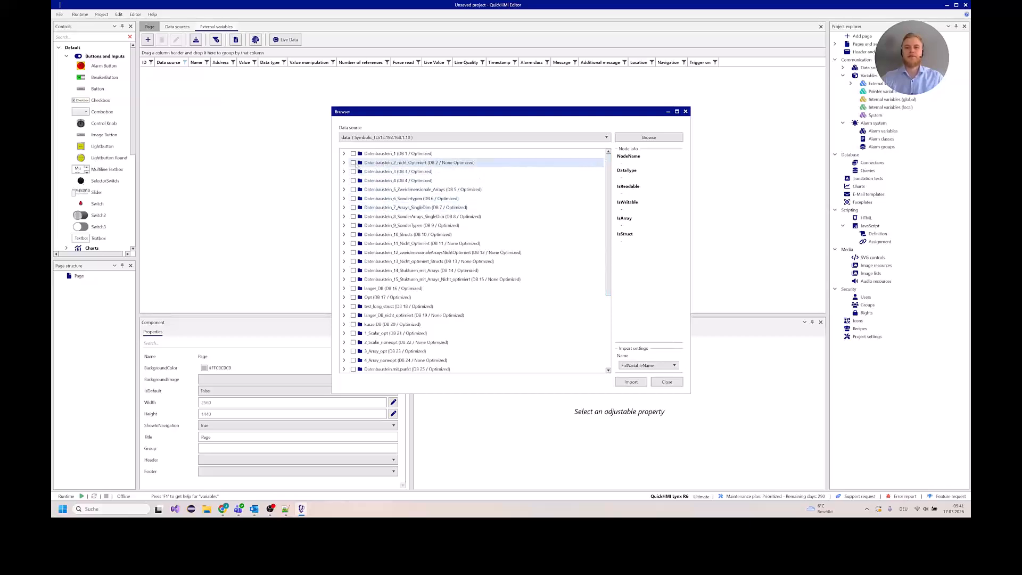
{"action": "left_click", "coordinate": [344, 154]}
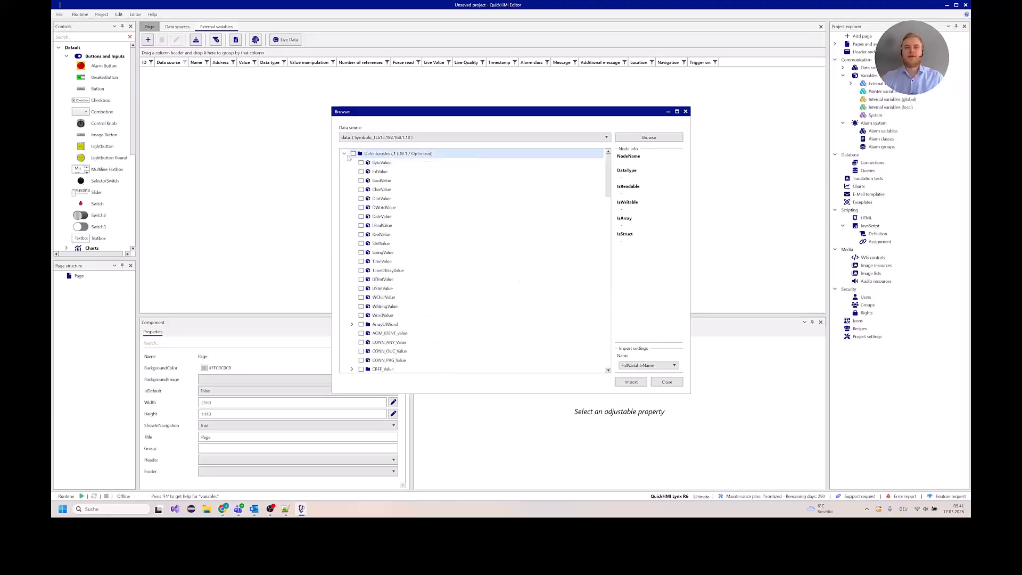
{"action": "left_click", "coordinate": [361, 163]}
{"action": "left_click", "coordinate": [361, 172]}
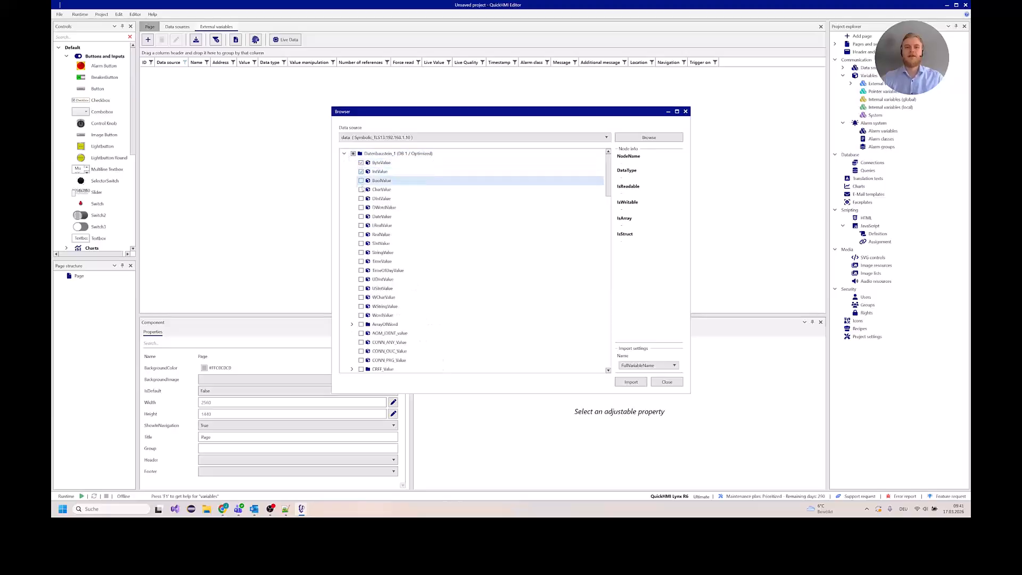
{"action": "left_click", "coordinate": [361, 181]}
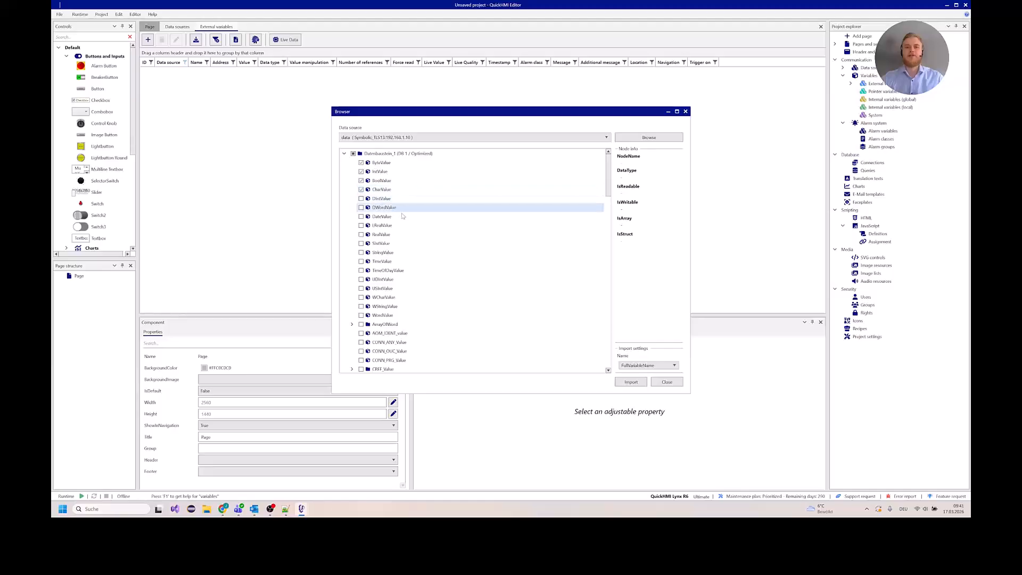
{"action": "left_click", "coordinate": [636, 383]}
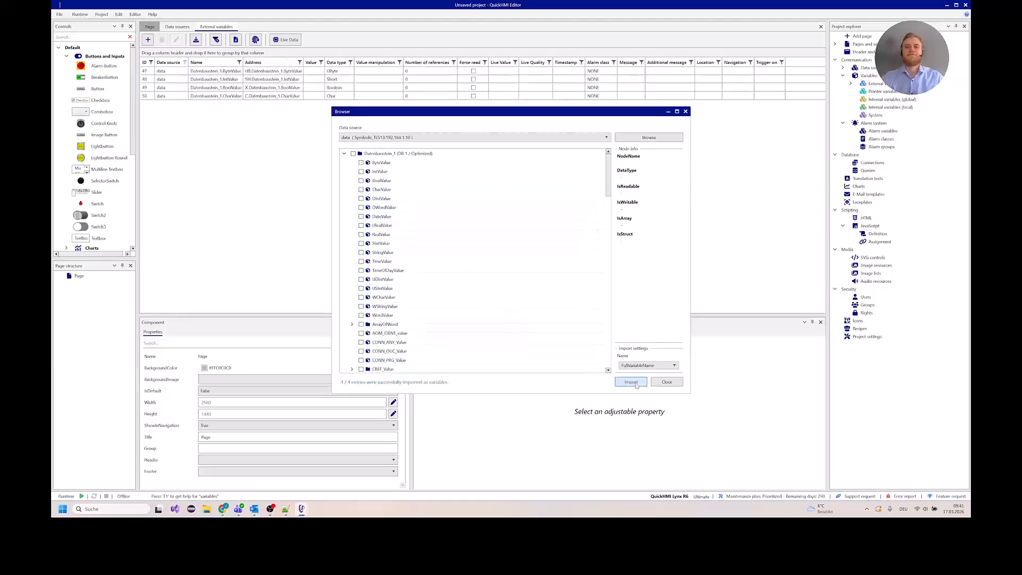
{"action": "left_click", "coordinate": [665, 383]}
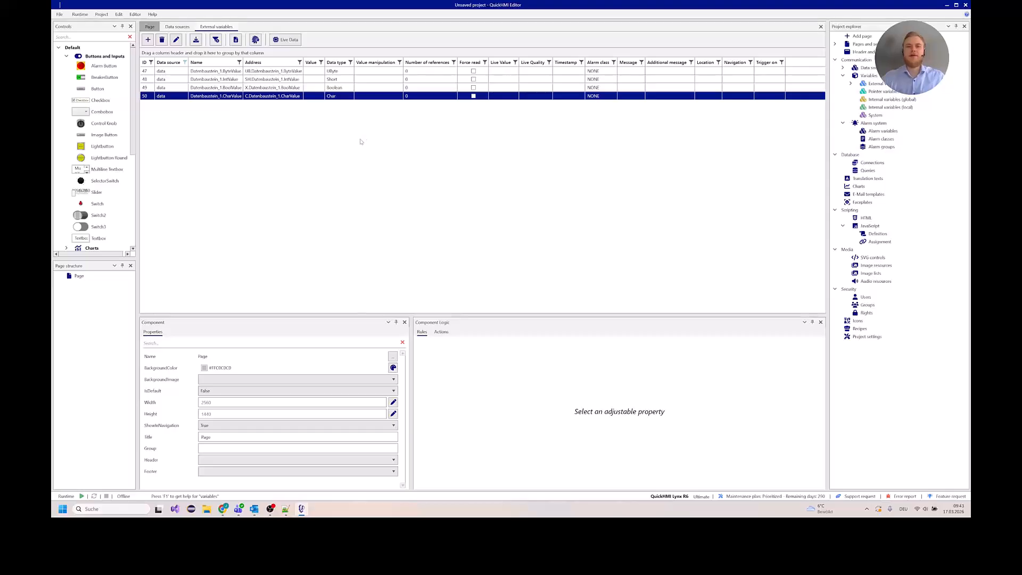
Place a Label control near the page's upper-left corner, about 469 by 155 in size at position 110, 90
{"action": "left_click", "coordinate": [157, 29]}
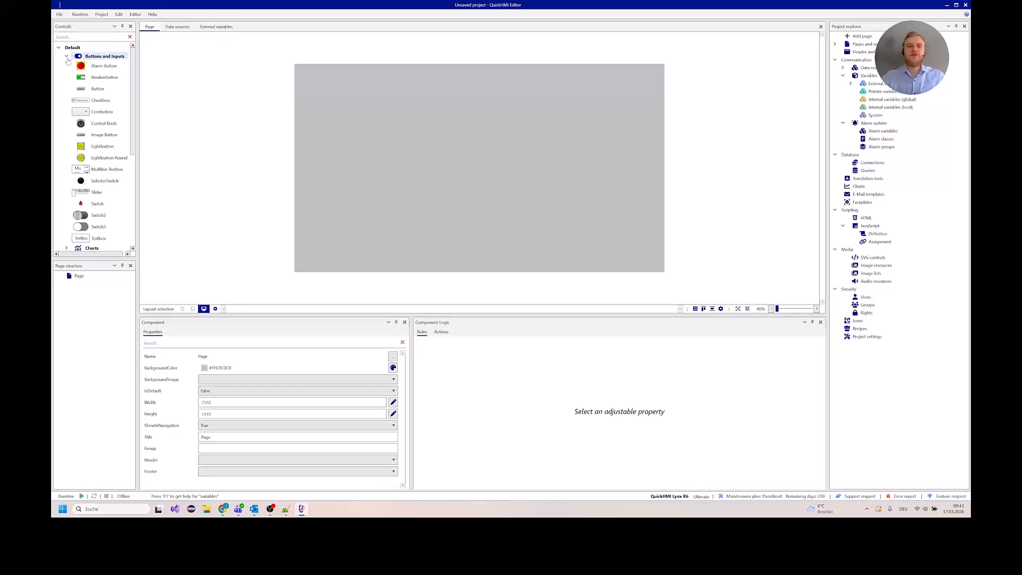
{"action": "left_click", "coordinate": [76, 37]}
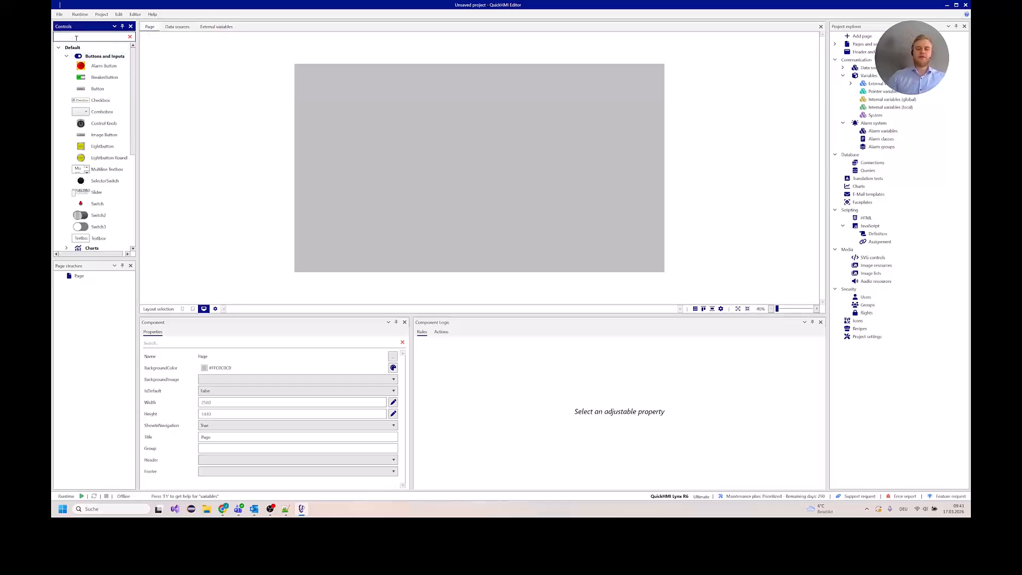
{"action": "type", "text": "label"}
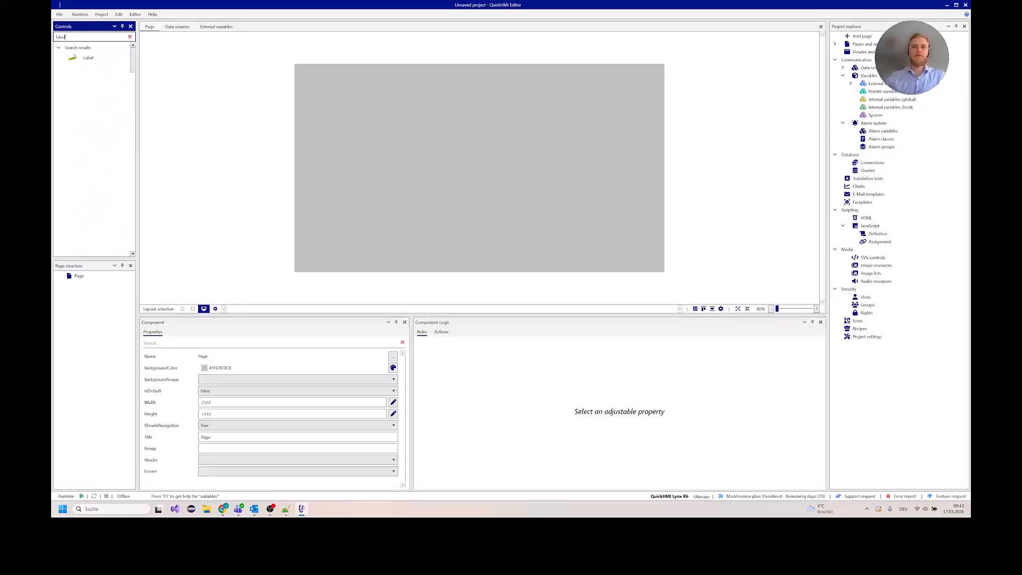
{"action": "left_click", "coordinate": [84, 58]}
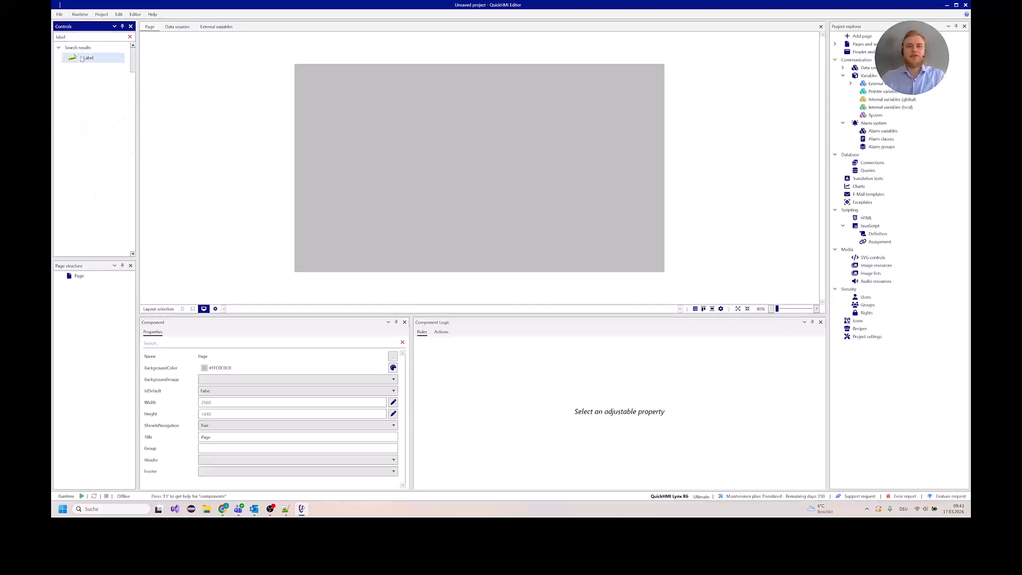
{"action": "left_click_drag", "start_coordinate": [82, 59], "coordinate": [335, 92]}
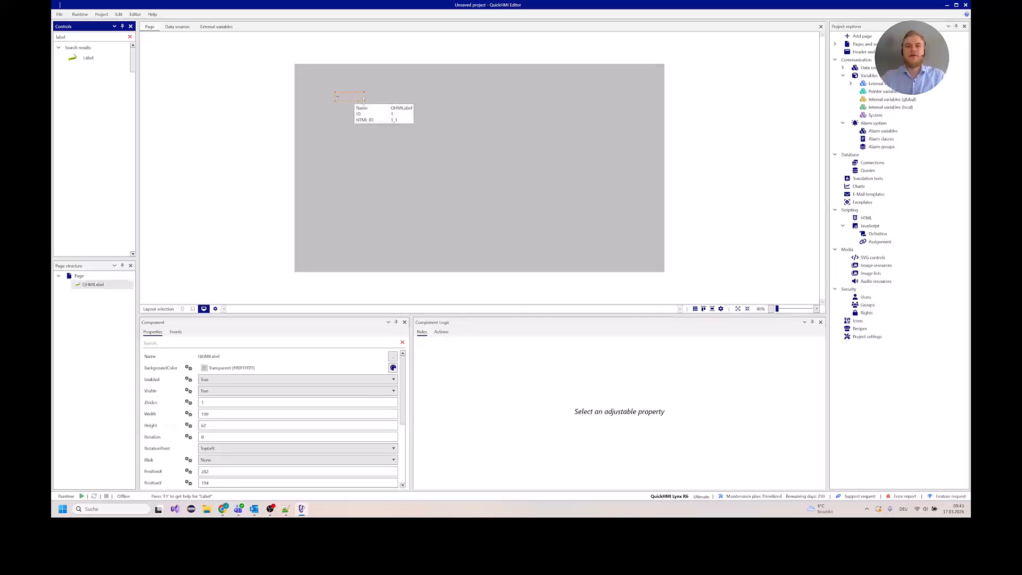
{"action": "left_click_drag", "start_coordinate": [364, 101], "coordinate": [394, 109]}
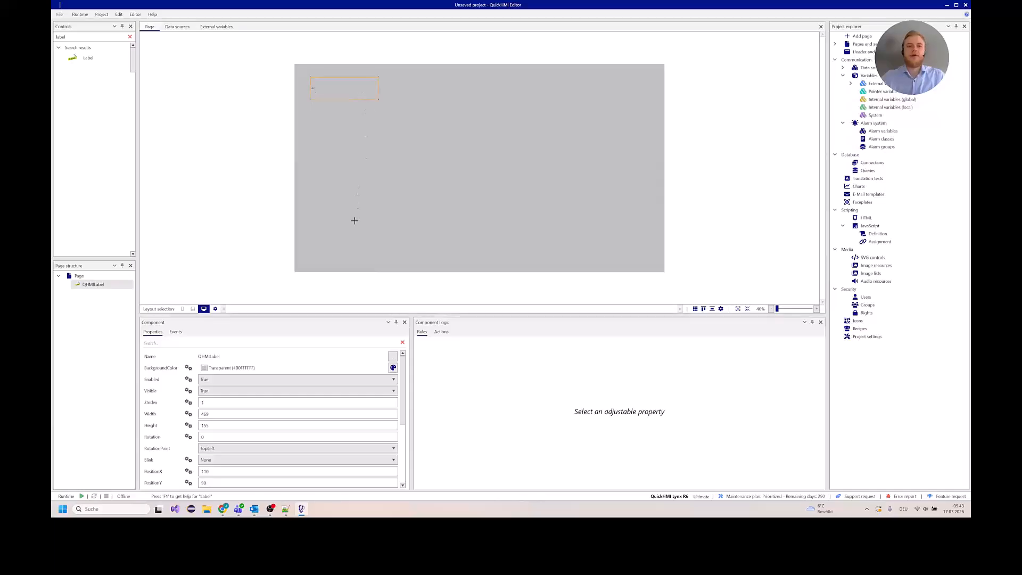
Set the label's font size to 50
{"action": "scroll", "coordinate": [290, 368], "scroll_direction": "down", "scroll_amount": 1}
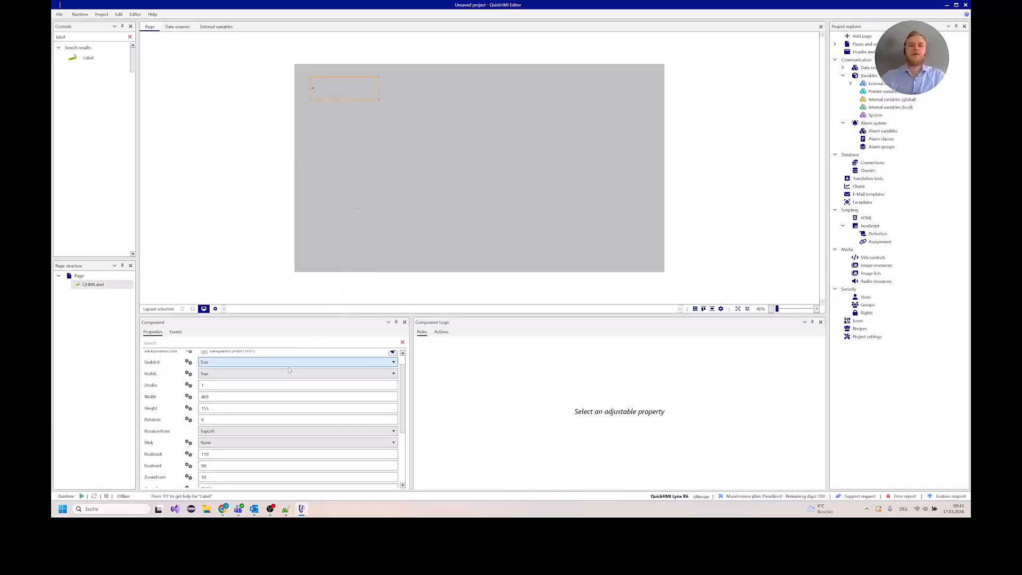
{"action": "scroll", "coordinate": [286, 368], "scroll_direction": "up", "scroll_amount": 1}
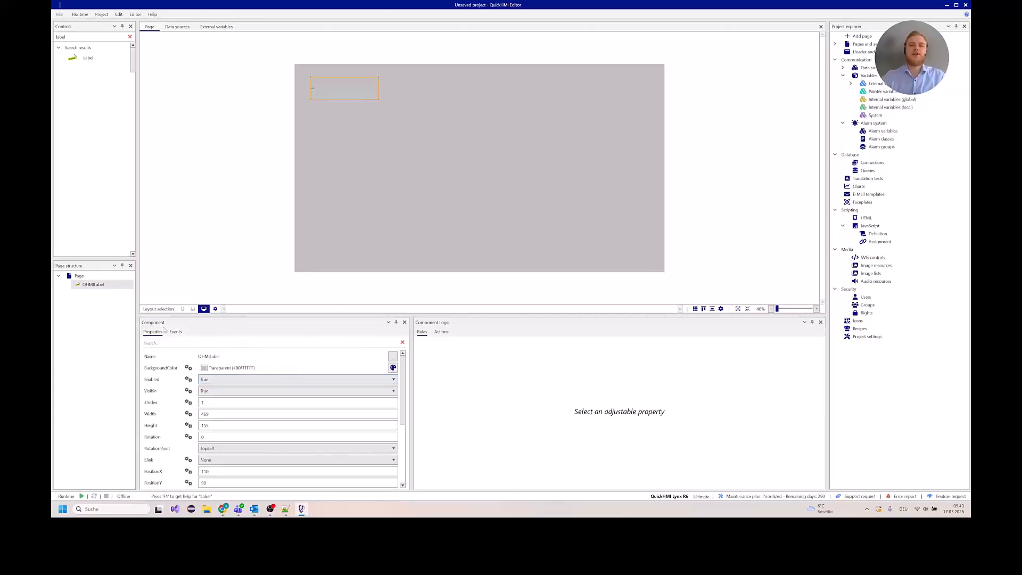
{"action": "left_click", "coordinate": [152, 346]}
{"action": "left_click", "coordinate": [214, 362]}
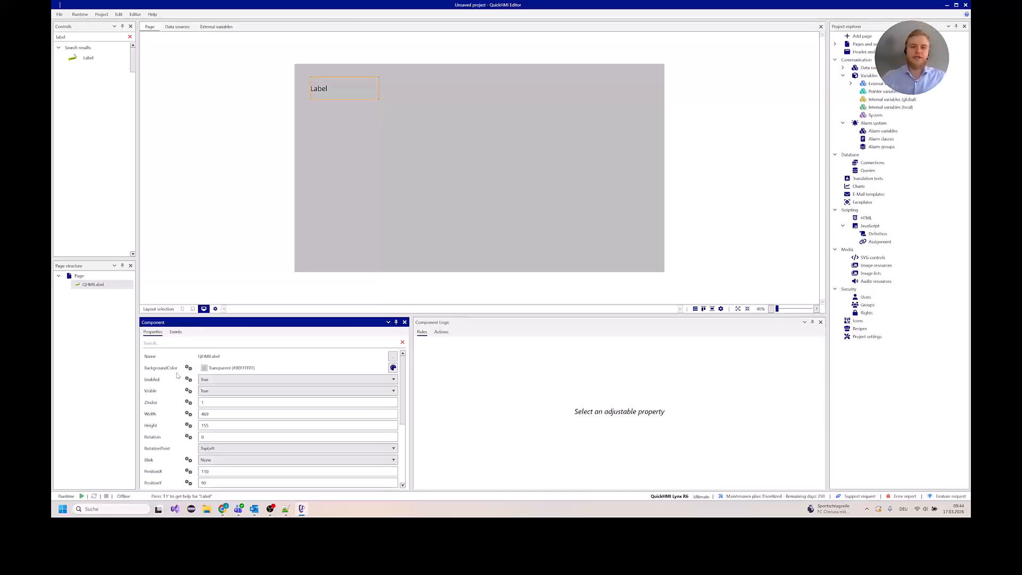
Create a rule for the label's Text property and look through the imported variables available as its value
{"action": "scroll", "coordinate": [177, 376], "scroll_direction": "down", "scroll_amount": 5}
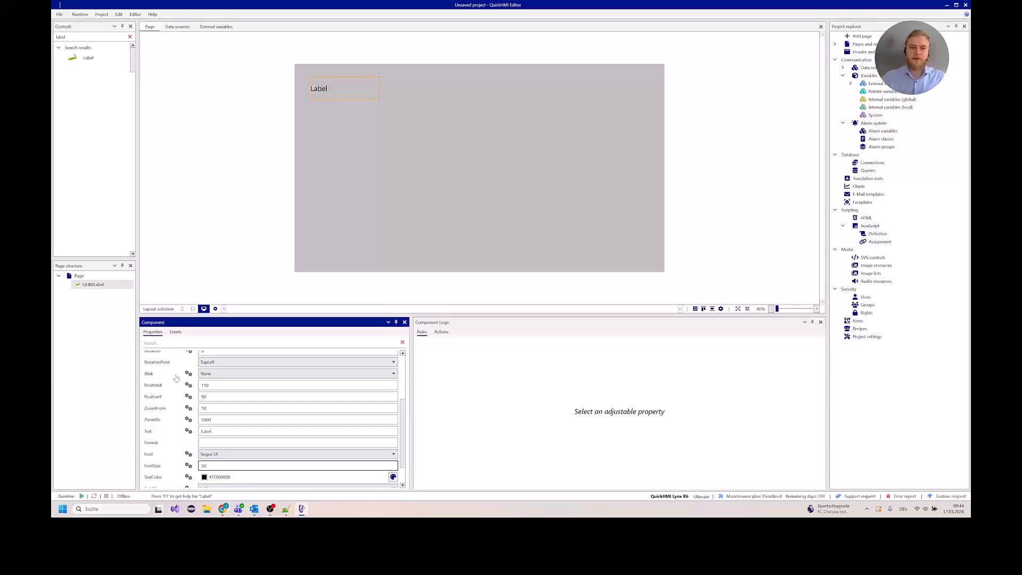
{"action": "scroll", "coordinate": [176, 378], "scroll_direction": "down", "scroll_amount": 1}
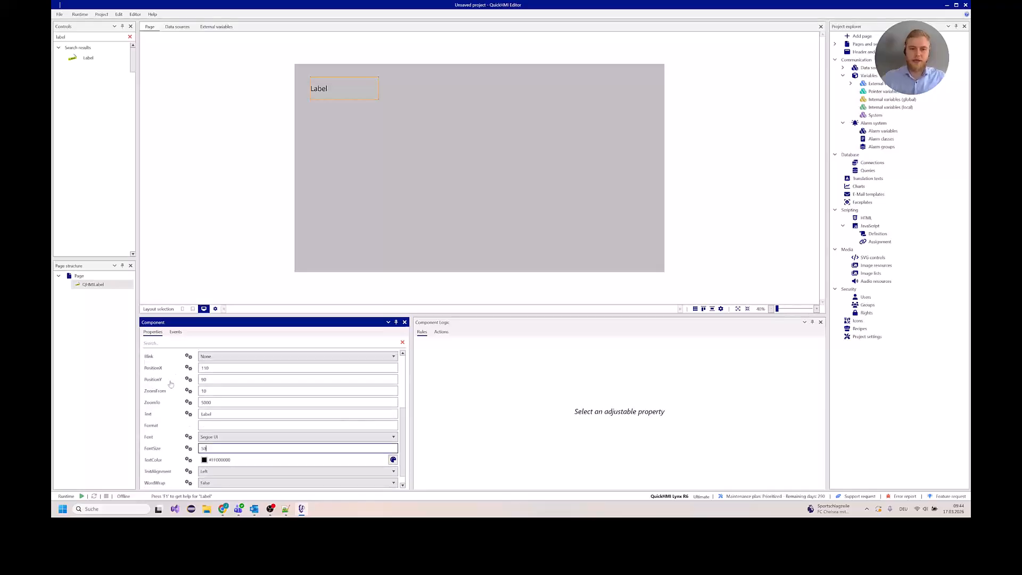
{"action": "left_click", "coordinate": [166, 416]}
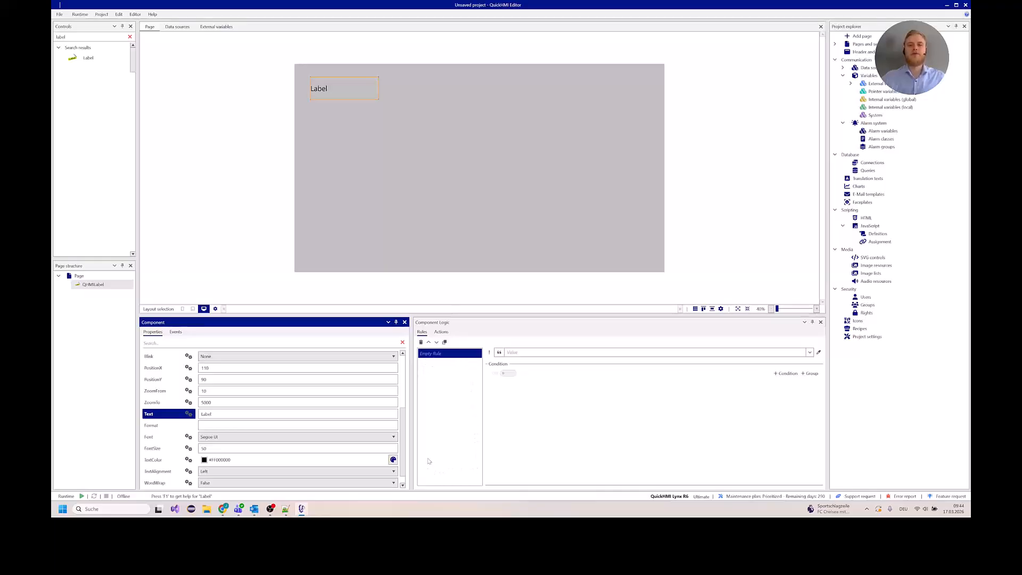
{"action": "left_click", "coordinate": [457, 356]}
{"action": "left_click", "coordinate": [542, 353]}
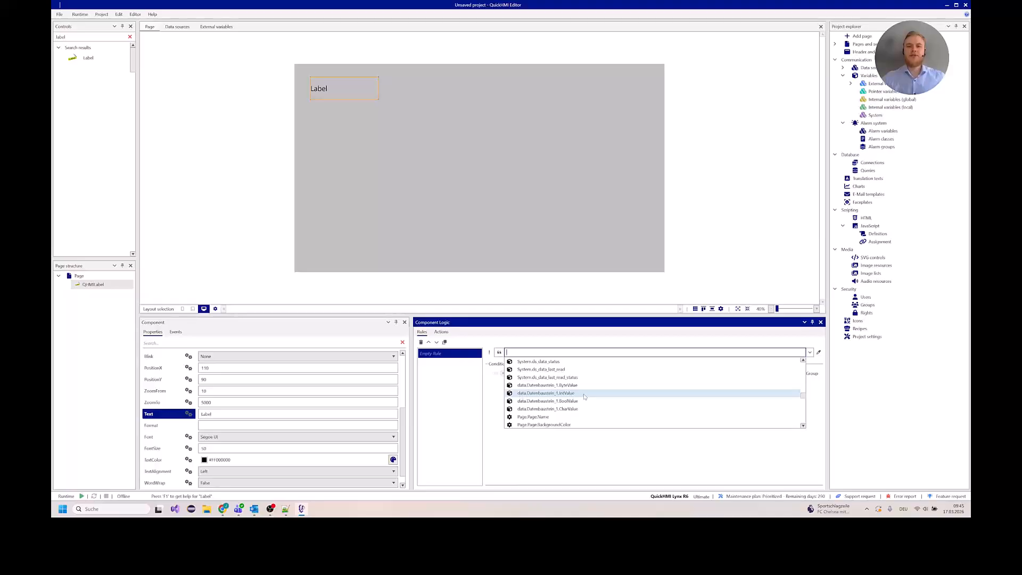
{"action": "left_click", "coordinate": [381, 239]}
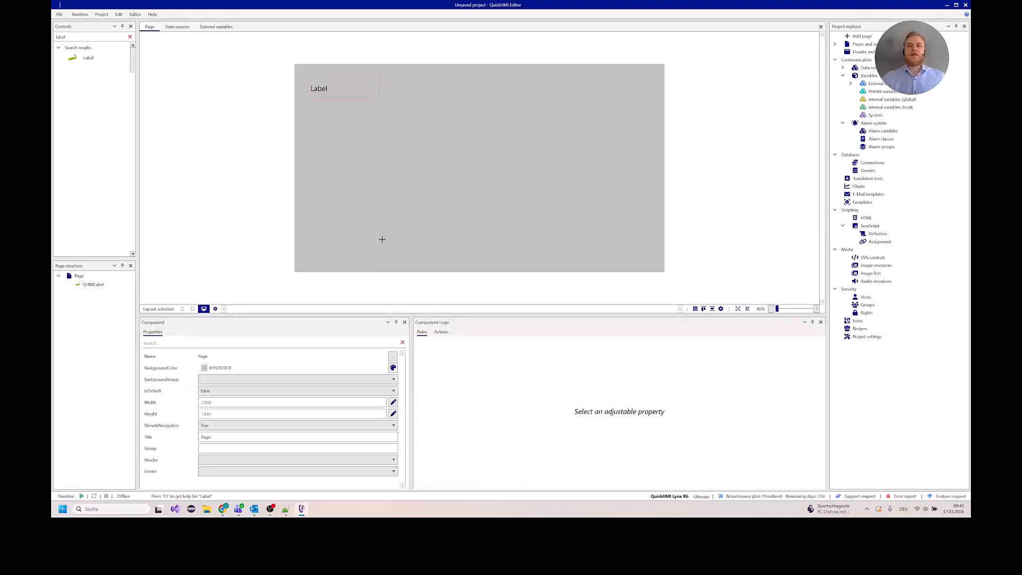
Find the Textbox control and place one directly below the label with font size 50
{"action": "left_click", "coordinate": [90, 37]}
{"action": "key", "text": "BackSpace"}
{"action": "key", "text": "BackSpace"}
{"action": "key", "text": "BackSpace"}
{"action": "key", "text": "BackSpace"}
{"action": "key", "text": "BackSpace"}
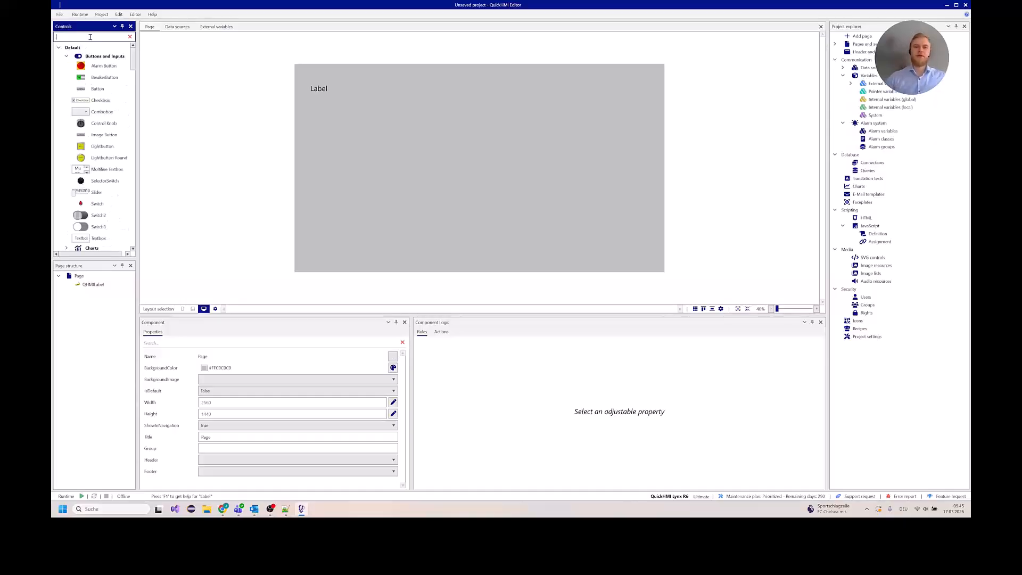
{"action": "type", "text": "text"}
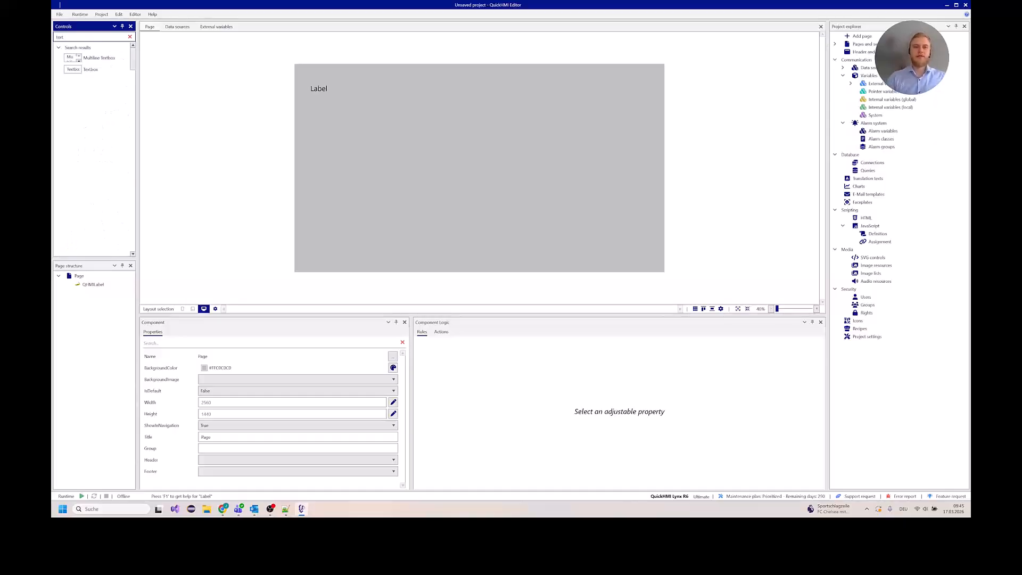
{"action": "left_click_drag", "start_coordinate": [90, 70], "coordinate": [334, 110]}
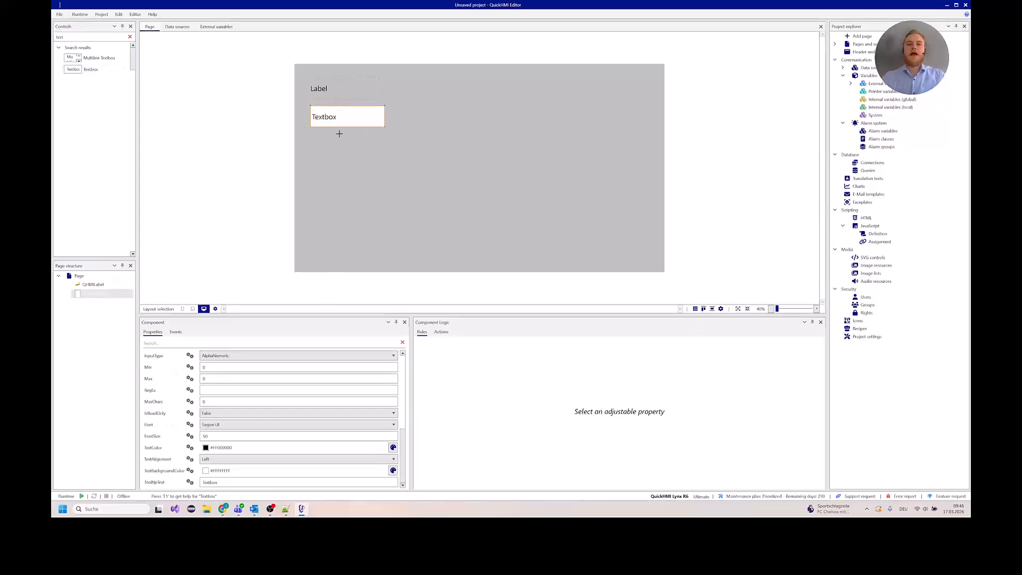
Add a SET_VARIABLE action to the textbox's OnEnterPressed event
{"action": "left_click", "coordinate": [175, 332]}
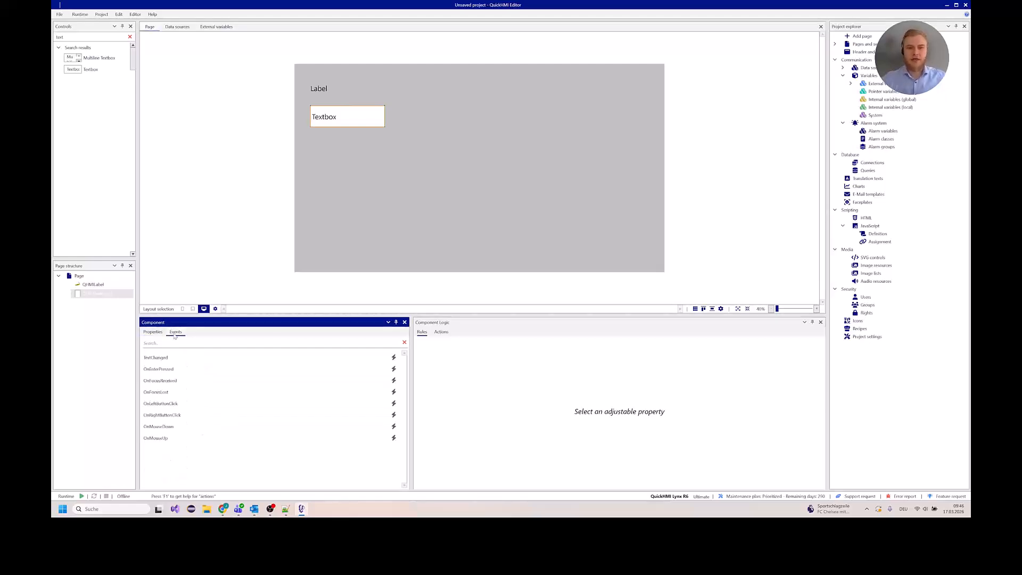
{"action": "left_click", "coordinate": [166, 372]}
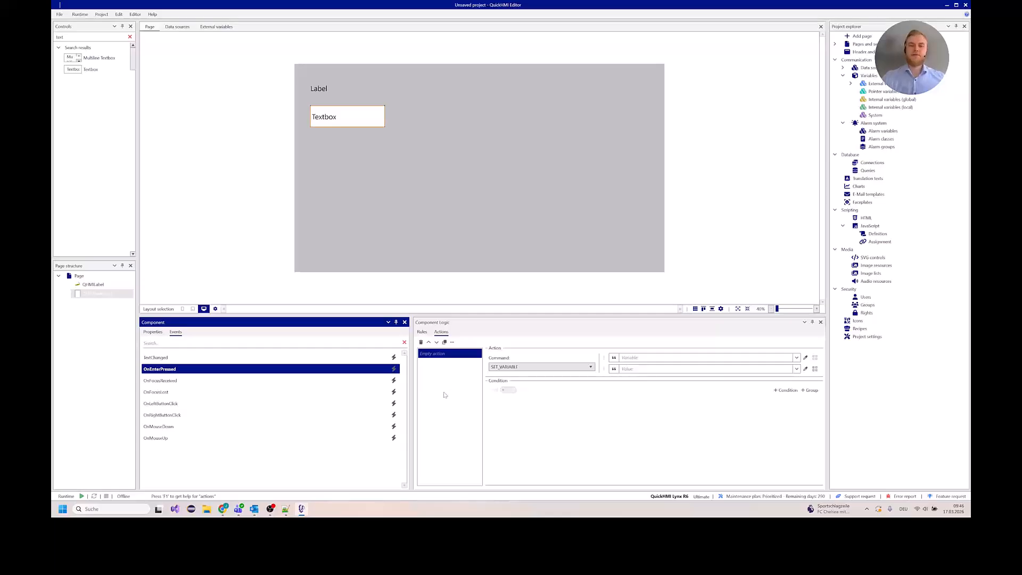
{"action": "left_click", "coordinate": [529, 368]}
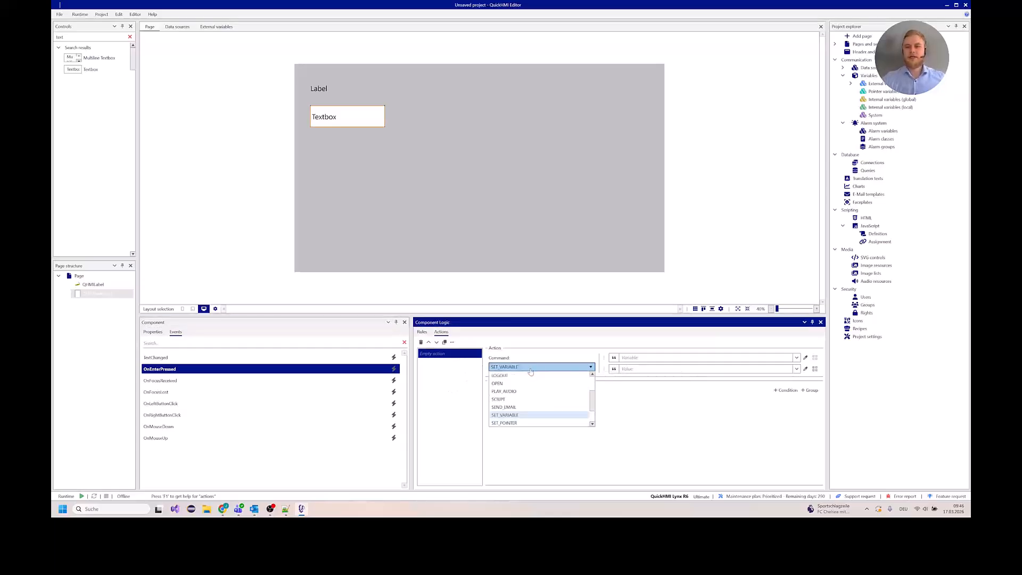
{"action": "left_click", "coordinate": [504, 414]}
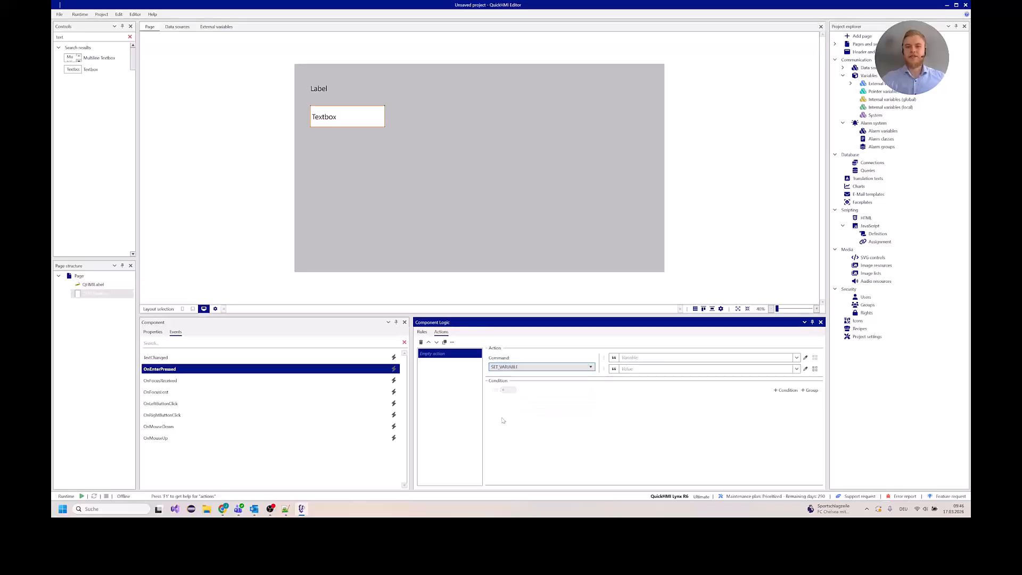
Choose data.Datenbaustein_1.IntValue as the variable the SET_VARIABLE action writes and open the choices for its value
{"action": "left_click", "coordinate": [635, 360]}
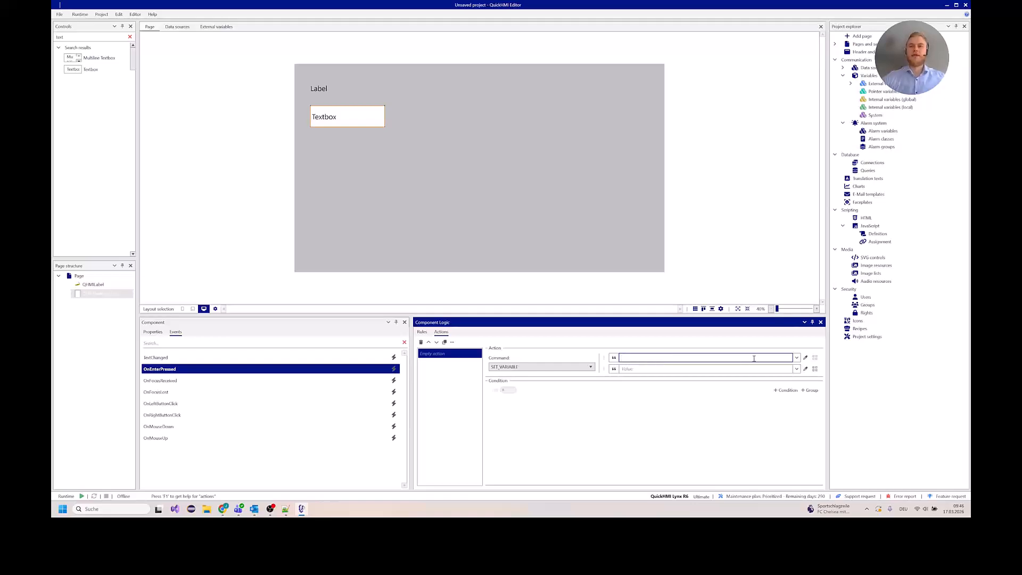
{"action": "left_click", "coordinate": [796, 358]}
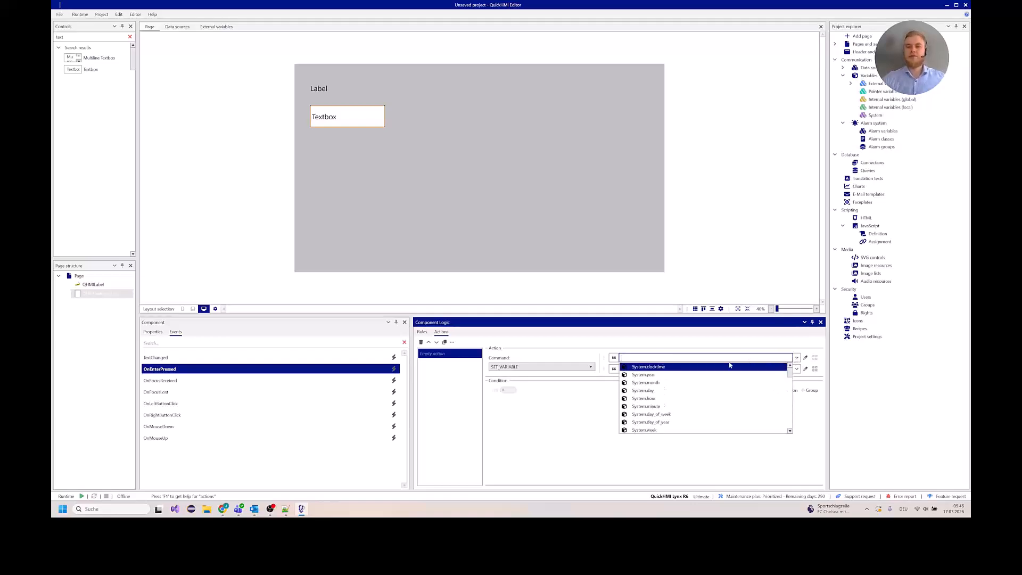
{"action": "scroll", "coordinate": [707, 394], "scroll_direction": "down", "scroll_amount": 5}
{"action": "left_click", "coordinate": [712, 368]}
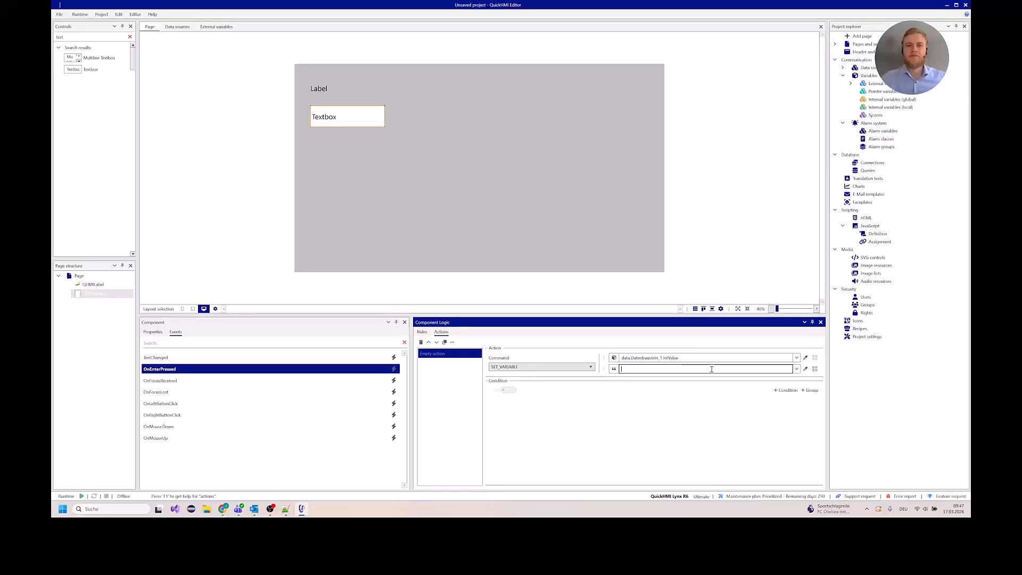
{"action": "left_click", "coordinate": [796, 369]}
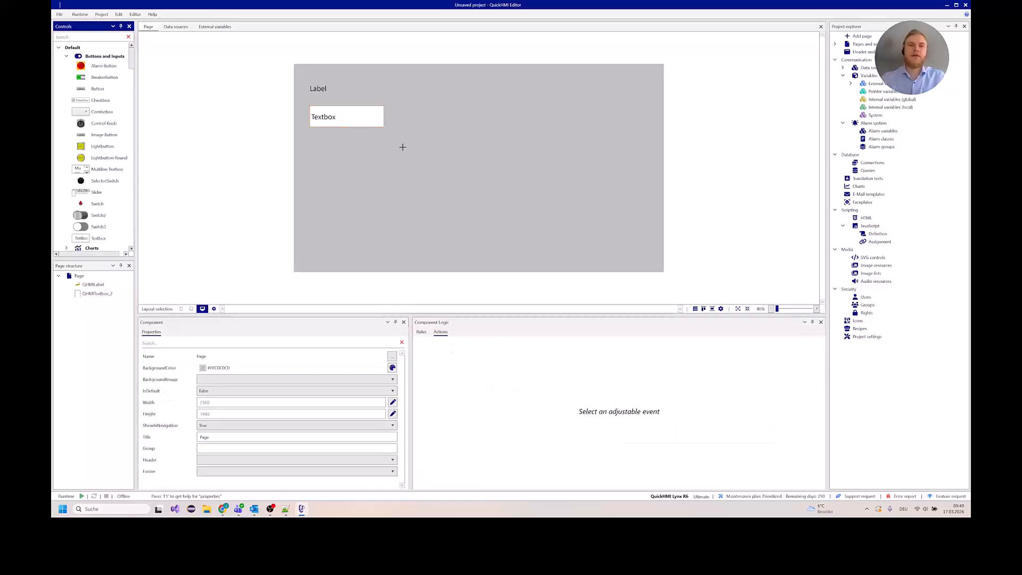
Start the runtime and write 45 to the variable through the textbox on the running page in the browser
{"action": "left_click", "coordinate": [78, 16]}
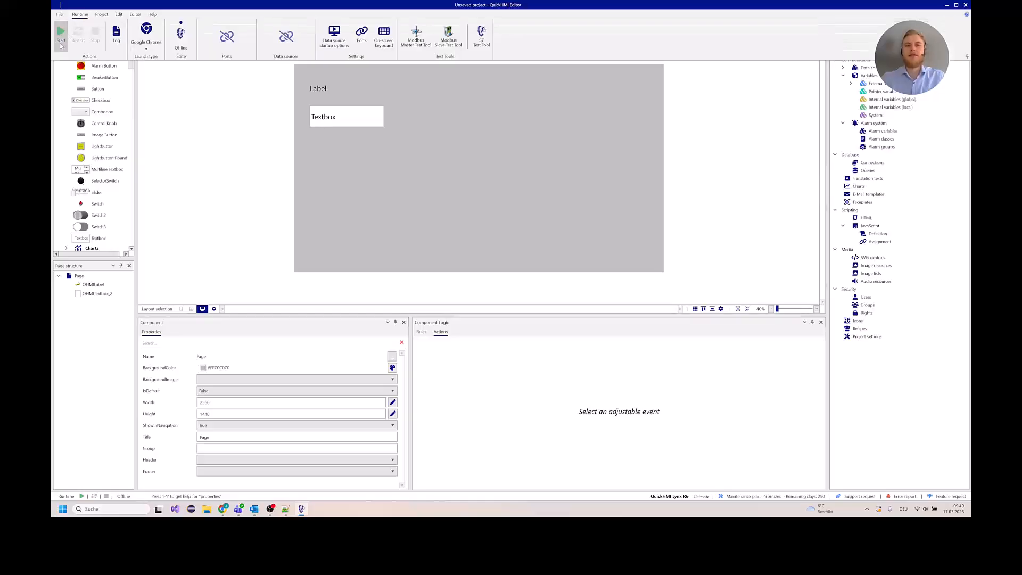
{"action": "left_click", "coordinate": [62, 47]}
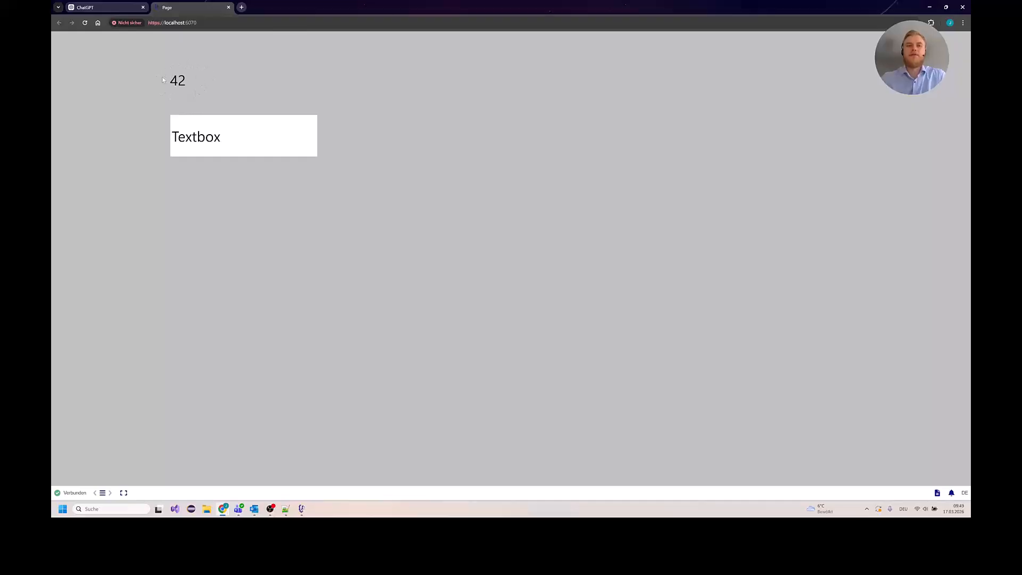
{"action": "left_click", "coordinate": [233, 144]}
{"action": "key", "text": "shift+Left"}
{"action": "key", "text": "shift+Left"}
{"action": "key", "text": "shift+Left"}
{"action": "key", "text": "shift+Left"}
{"action": "key", "text": "shift+Left"}
{"action": "key", "text": "shift+Left"}
{"action": "key", "text": "shift+Left"}
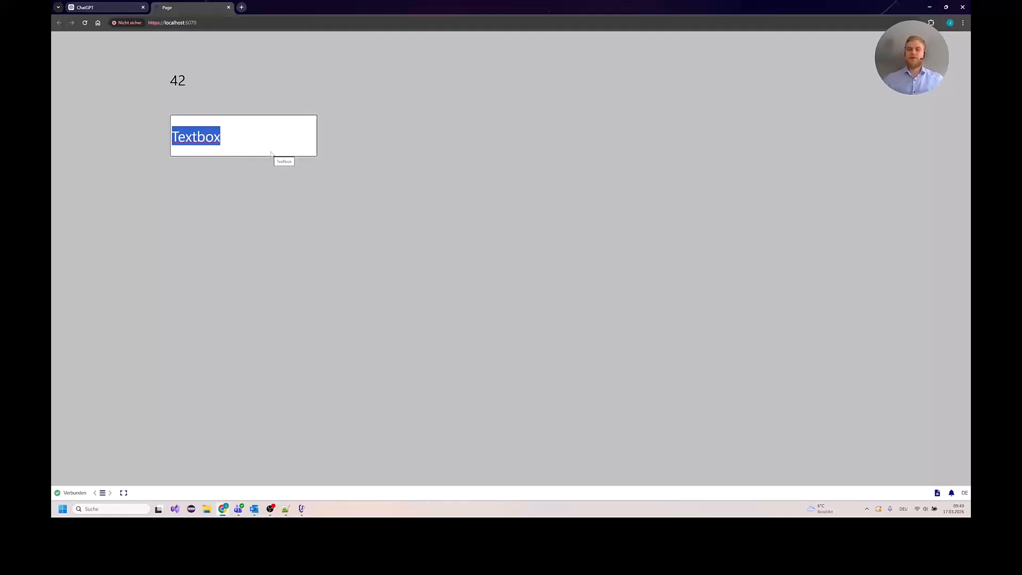
{"action": "type", "text": "45"}
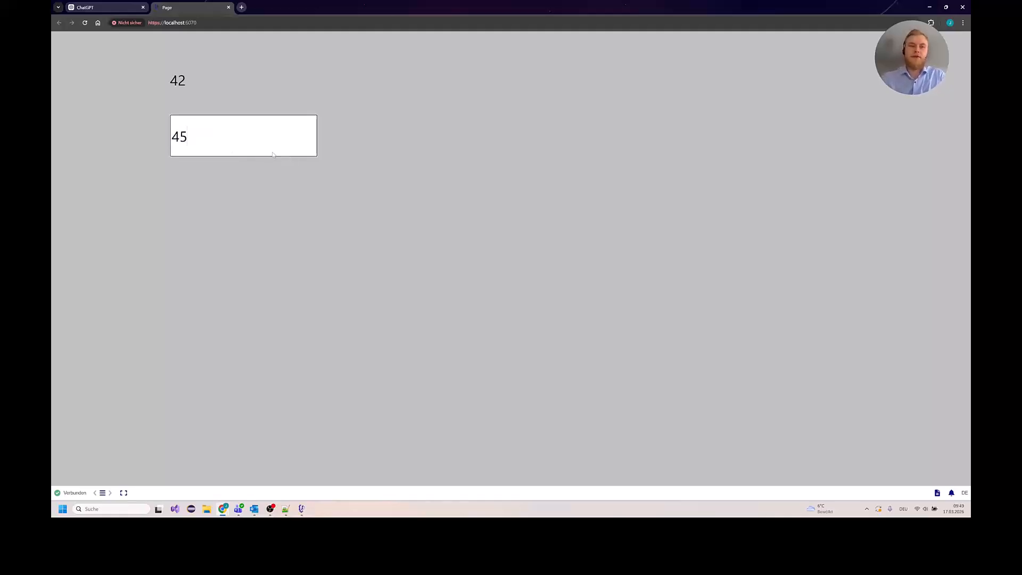
{"action": "left_click", "coordinate": [328, 181]}
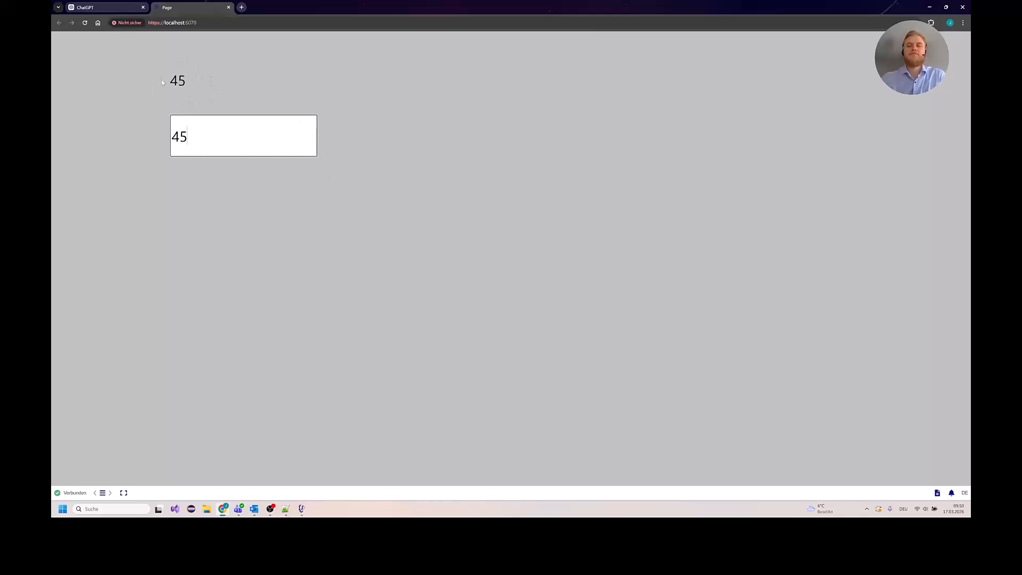
{"action": "left_click", "coordinate": [335, 149]}
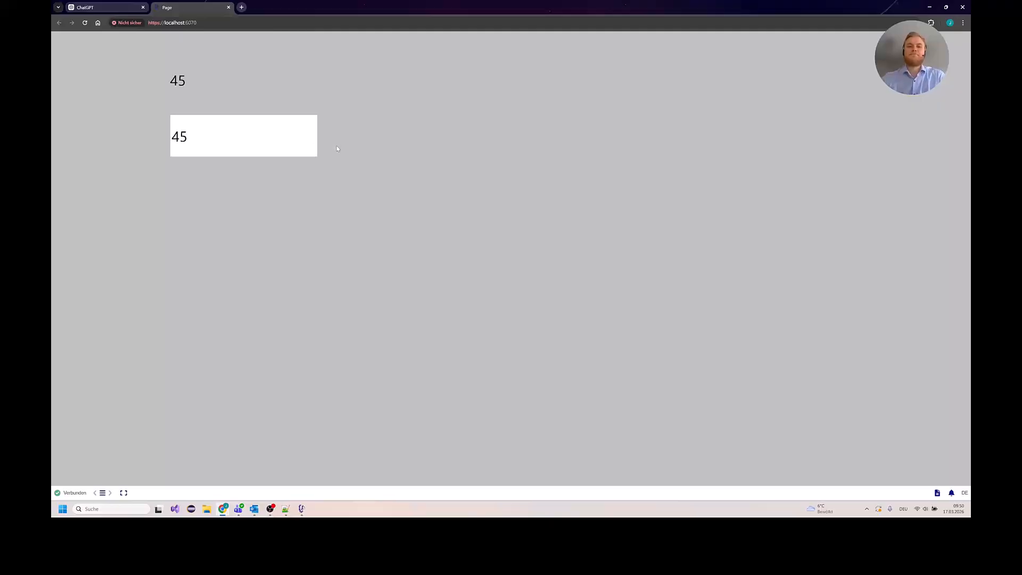
Switch back to QuickHMI Editor and dock a widened external variables list beside the page being edited
{"action": "key", "text": "alt+Tab"}
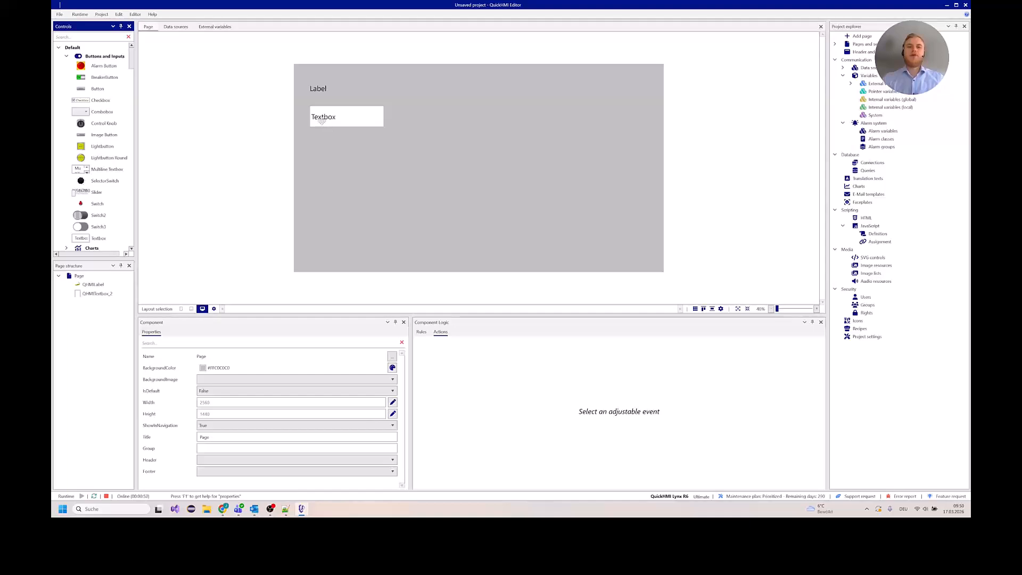
{"action": "left_click", "coordinate": [322, 118]}
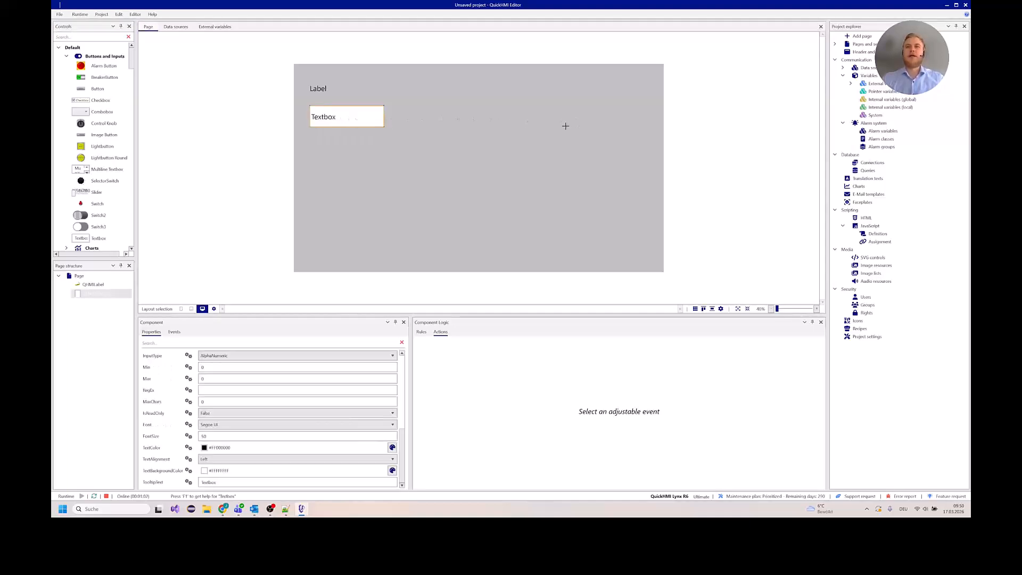
{"action": "left_click_drag", "start_coordinate": [829, 119], "coordinate": [745, 121]}
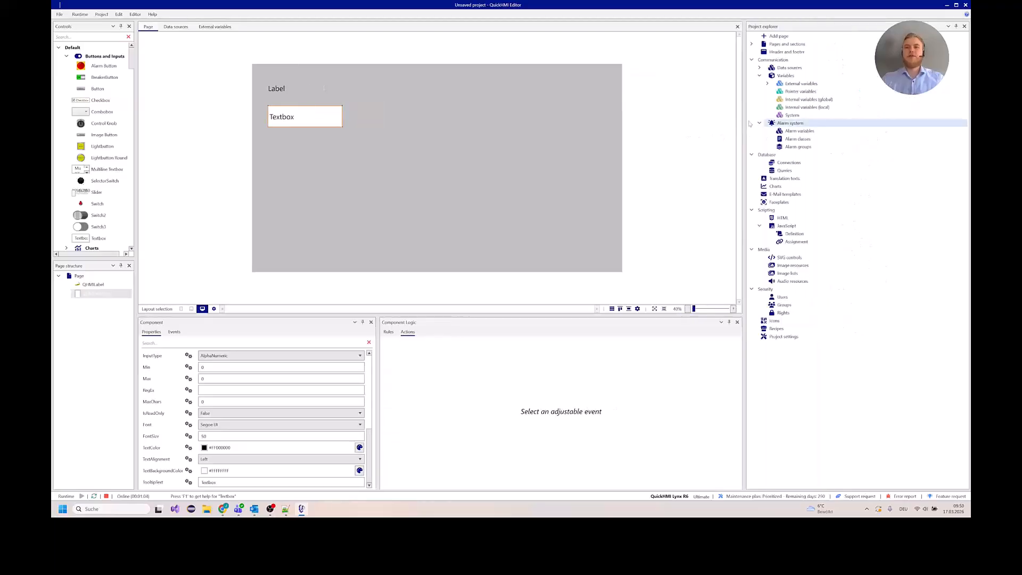
{"action": "double_click", "coordinate": [801, 84]}
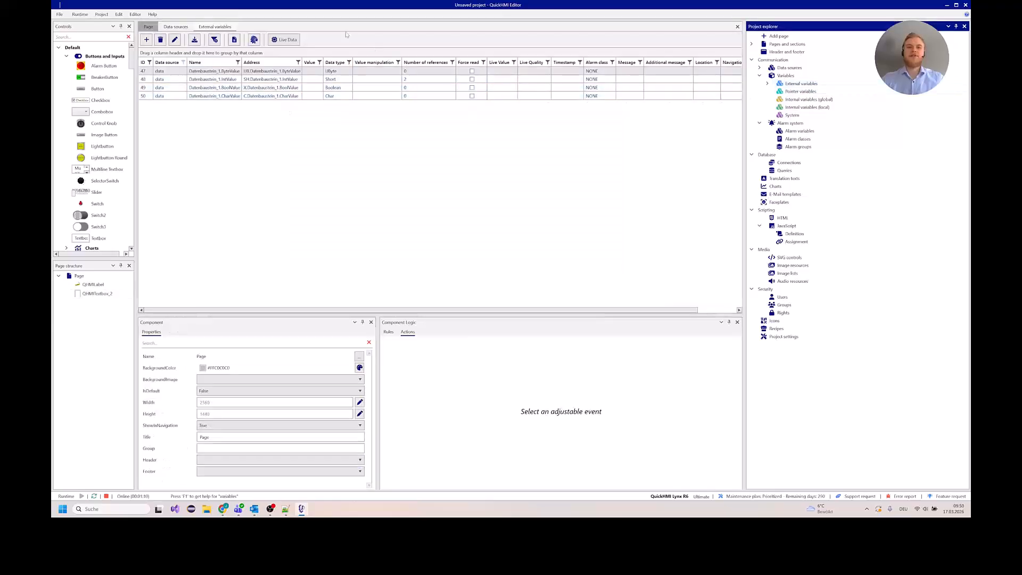
{"action": "left_click_drag", "start_coordinate": [218, 26], "coordinate": [858, 256]}
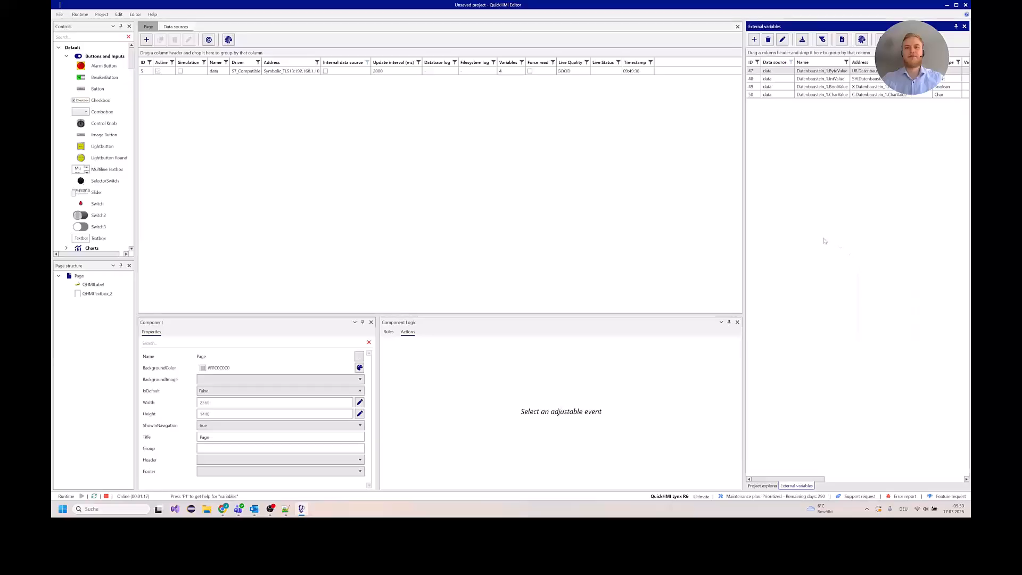
{"action": "left_click_drag", "start_coordinate": [744, 218], "coordinate": [600, 219]}
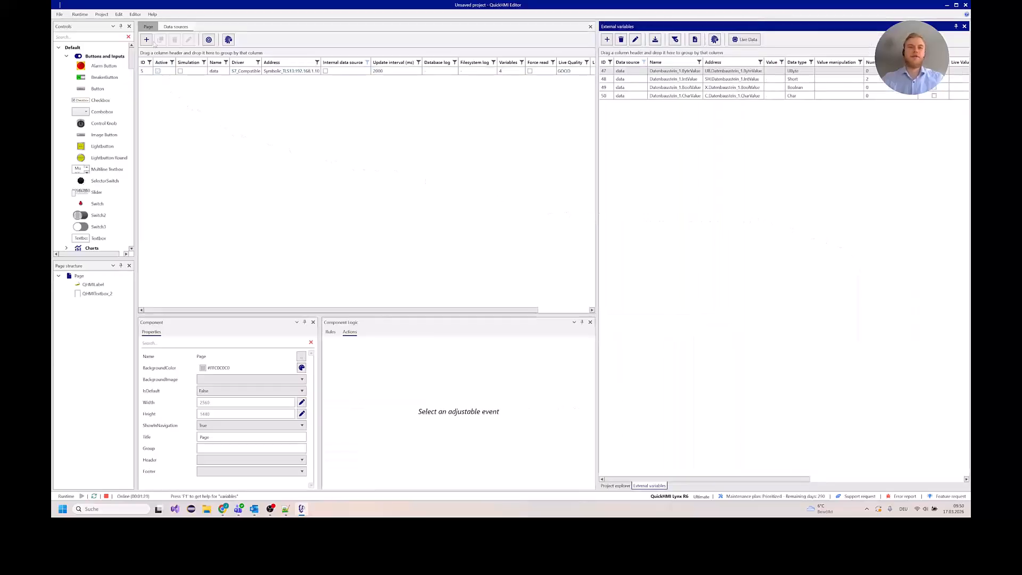
{"action": "left_click", "coordinate": [149, 27]}
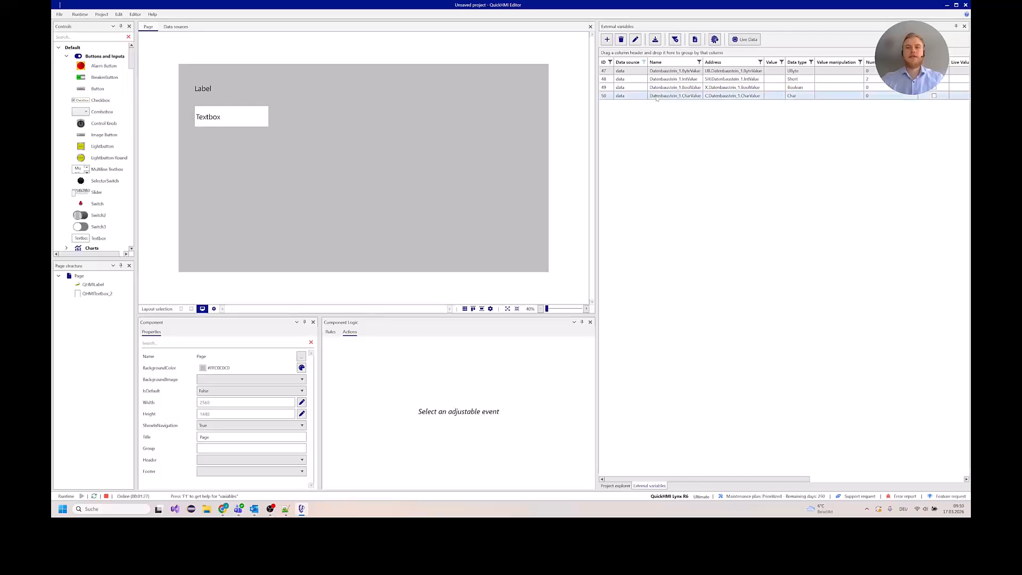
Place a textbox bound to Datenbaustein_1.IntValue below the existing textbox and inspect the rule on its Text property
{"action": "left_click", "coordinate": [665, 82]}
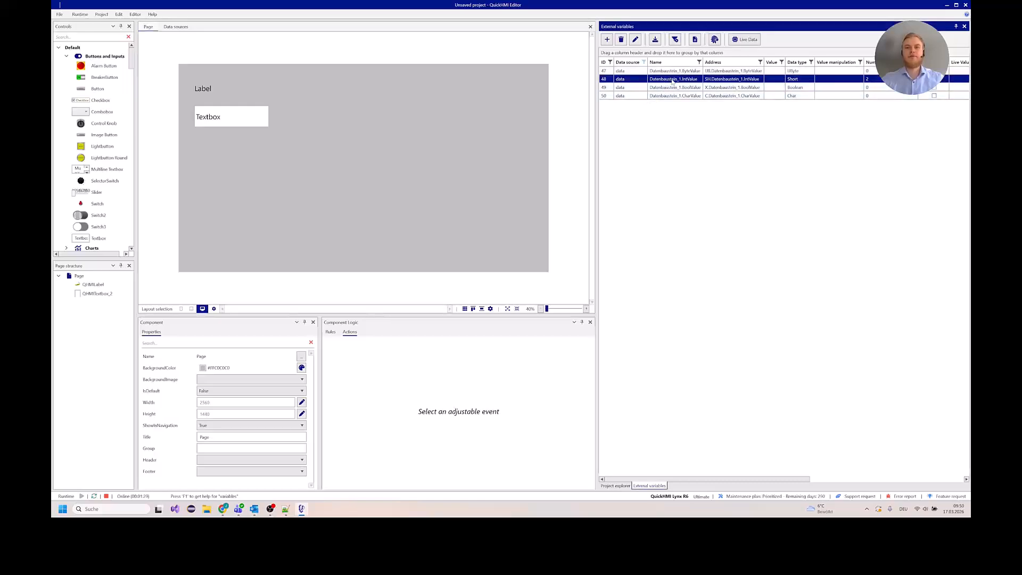
{"action": "left_click_drag", "start_coordinate": [675, 80], "coordinate": [261, 162]}
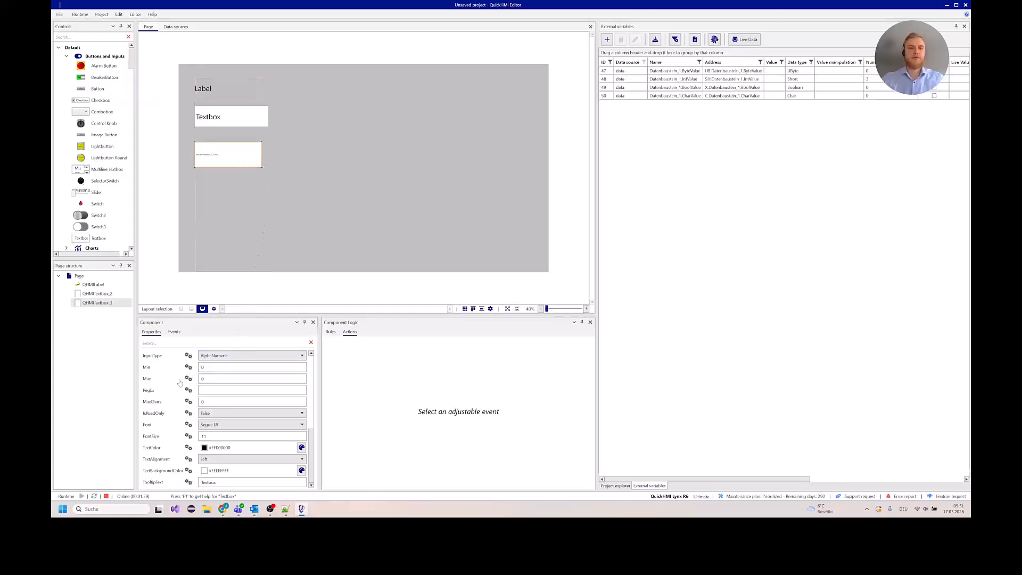
{"action": "scroll", "coordinate": [173, 396], "scroll_direction": "up", "scroll_amount": 3}
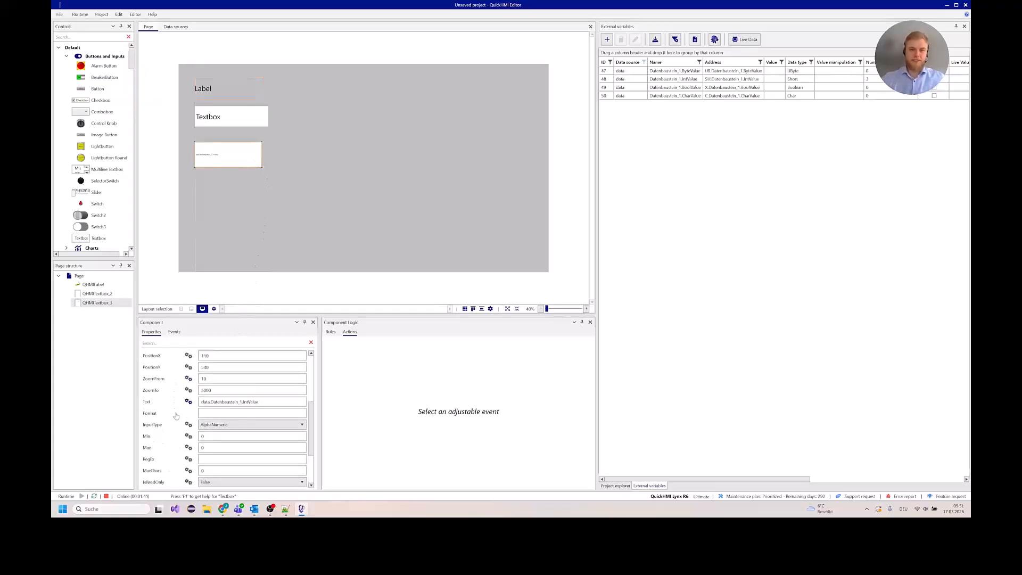
{"action": "left_click", "coordinate": [149, 405]}
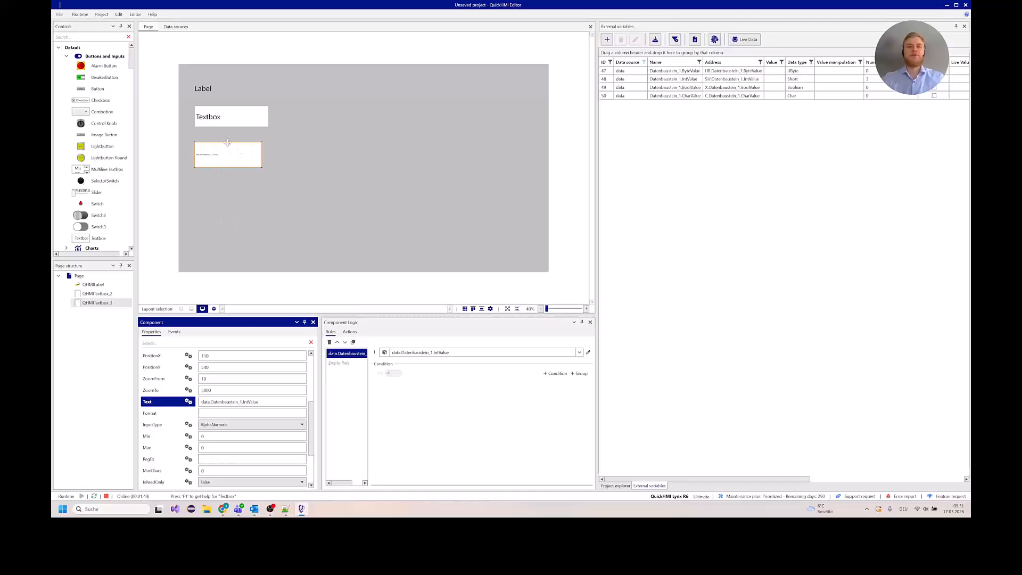
{"action": "left_click", "coordinate": [227, 200]}
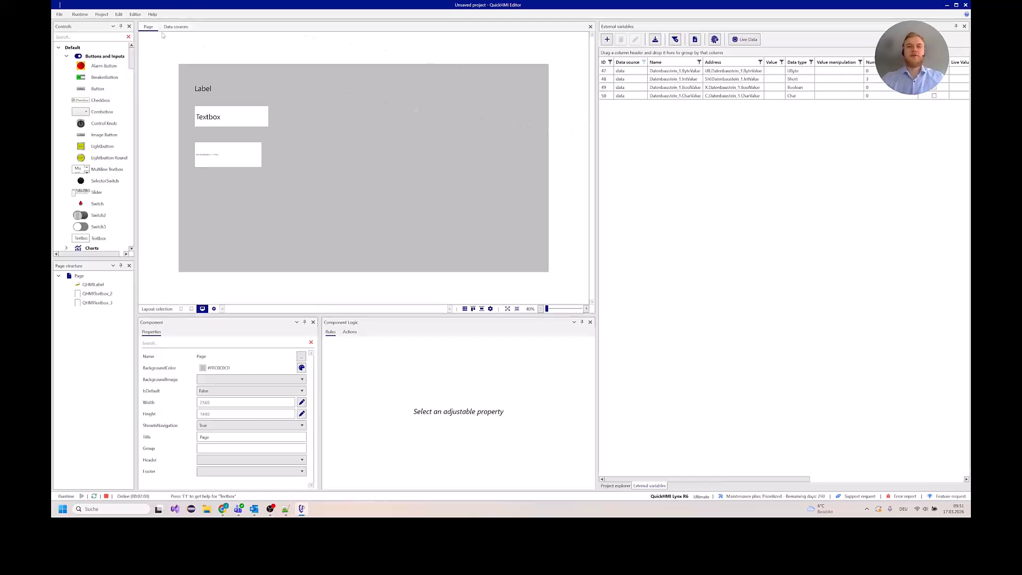
Save the current window arrangement in the first empty layout slot under the name Layout
{"action": "left_click", "coordinate": [139, 15]}
{"action": "left_click", "coordinate": [141, 16]}
{"action": "left_click", "coordinate": [137, 16]}
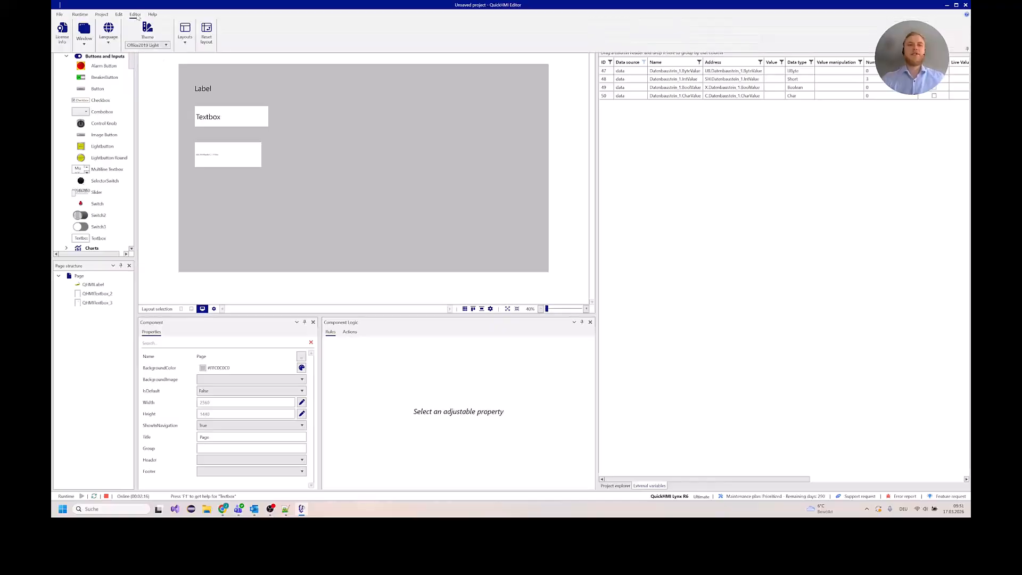
{"action": "left_click", "coordinate": [186, 42]}
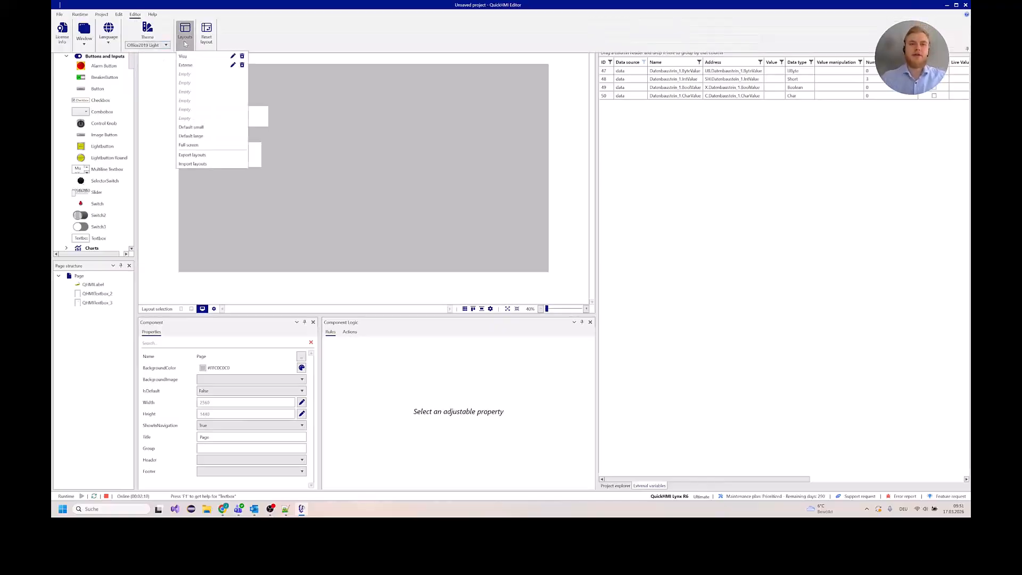
{"action": "left_click", "coordinate": [193, 74]}
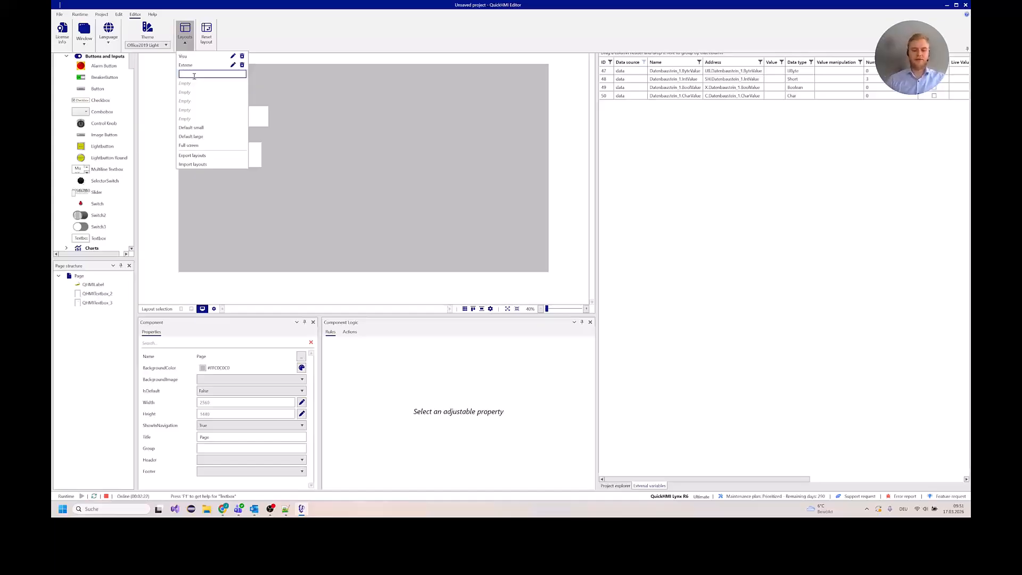
{"action": "type", "text": "Layout"}
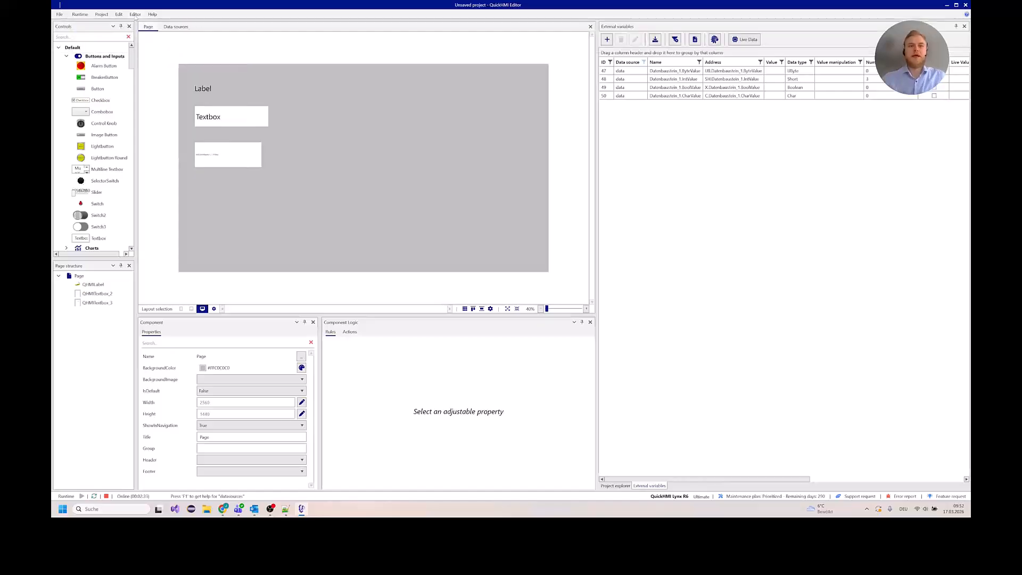
Reset the editor's window arrangement and load the saved layout named Layout
{"action": "left_click", "coordinate": [135, 15]}
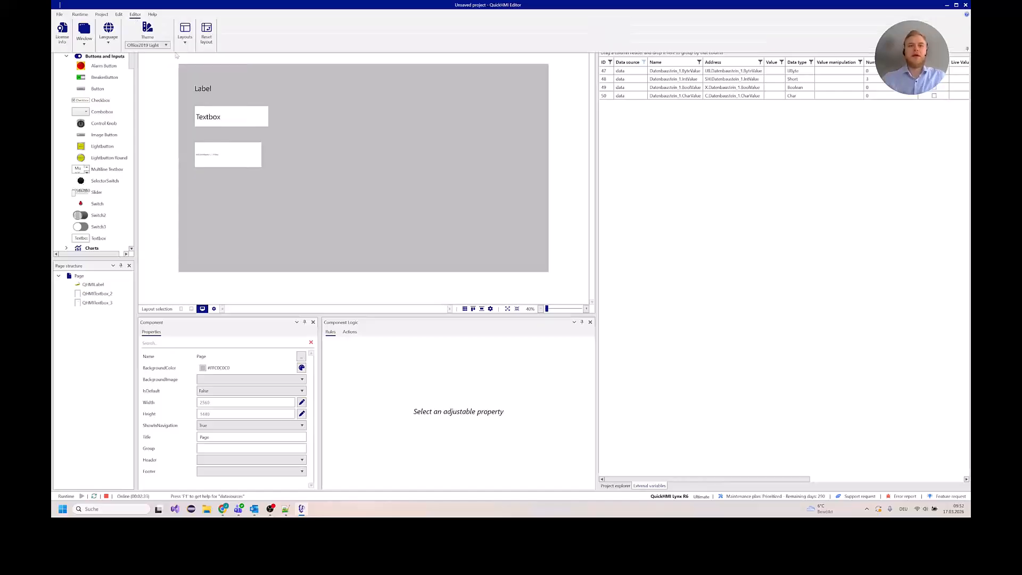
{"action": "left_click", "coordinate": [212, 47]}
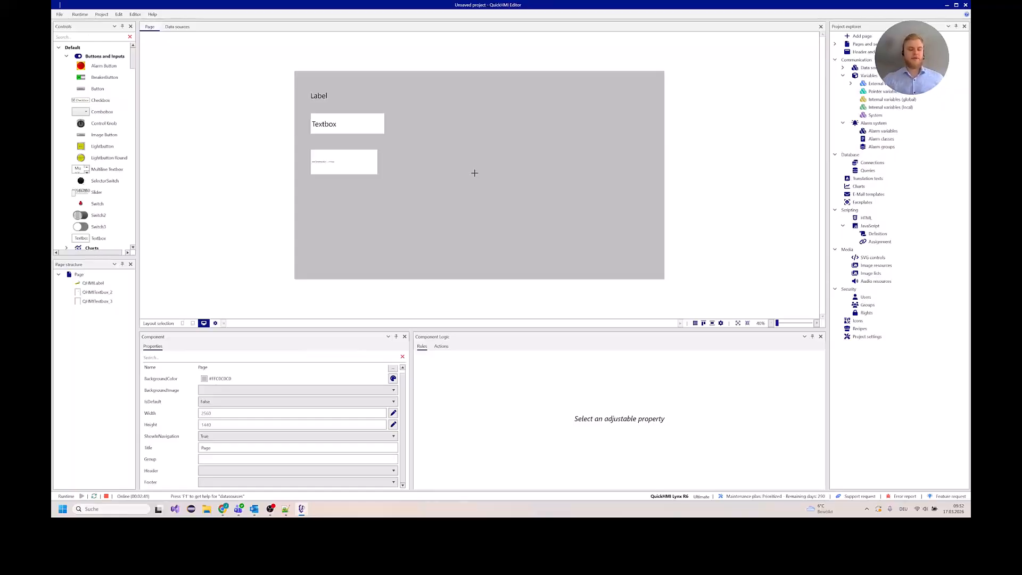
{"action": "left_click", "coordinate": [136, 14]}
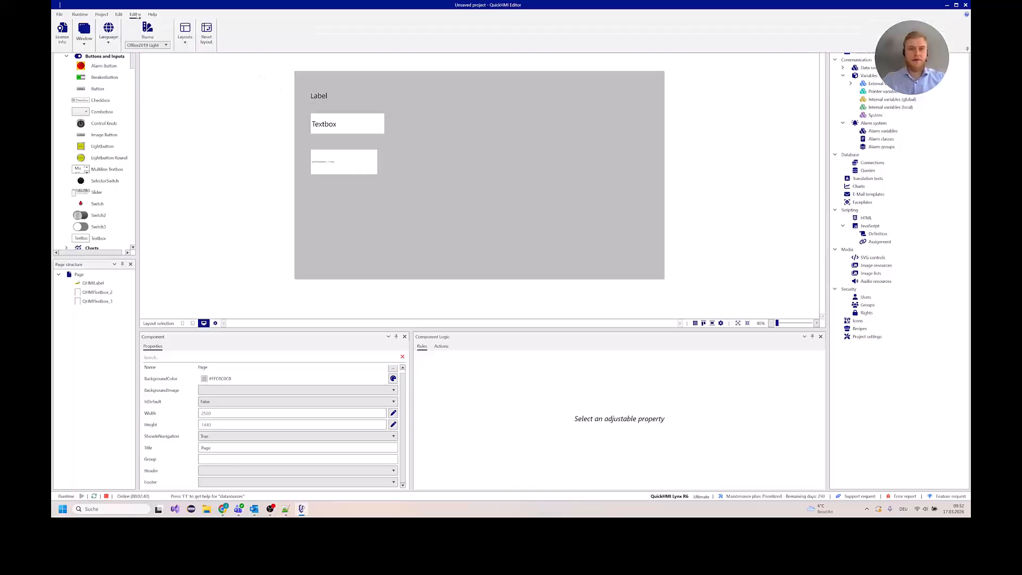
{"action": "left_click", "coordinate": [184, 42]}
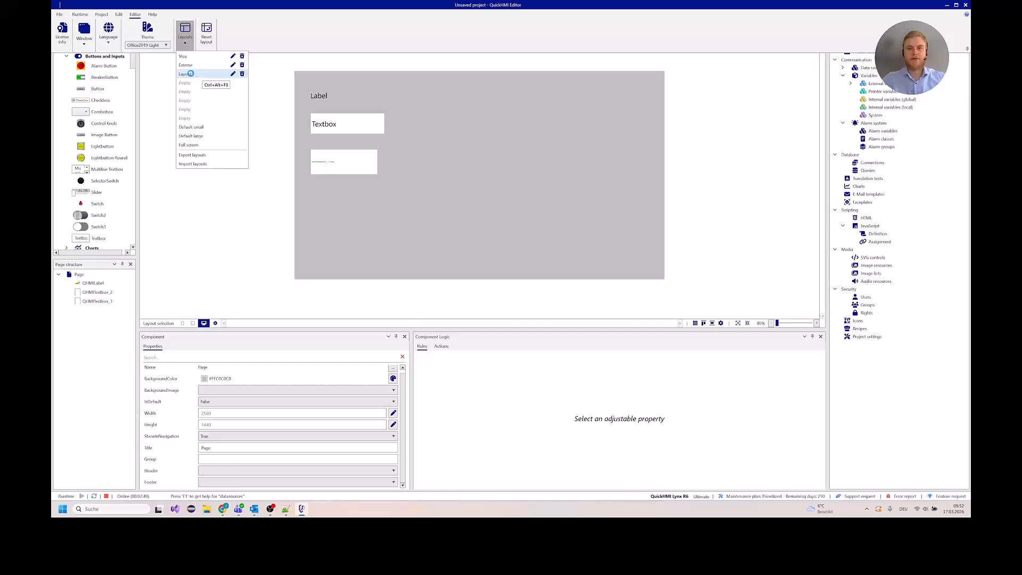
{"action": "left_click", "coordinate": [192, 74]}
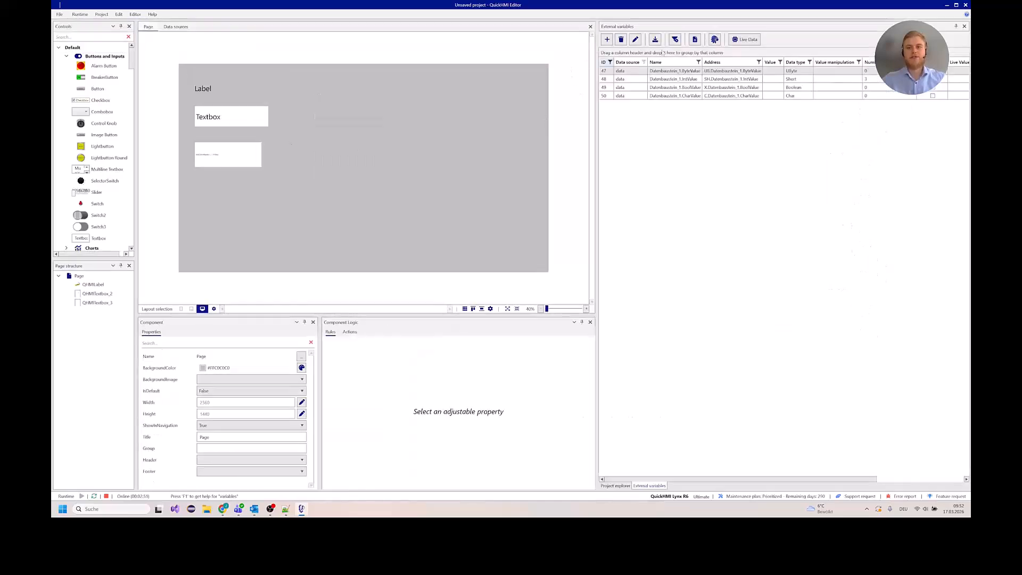
{"action": "left_click_drag", "start_coordinate": [679, 85], "coordinate": [326, 168]}
{"action": "left_click", "coordinate": [652, 98]}
{"action": "left_click_drag", "start_coordinate": [652, 99], "coordinate": [343, 121]}
{"action": "left_click_drag", "start_coordinate": [427, 98], "coordinate": [308, 205]}
{"action": "key", "text": "Delete"}
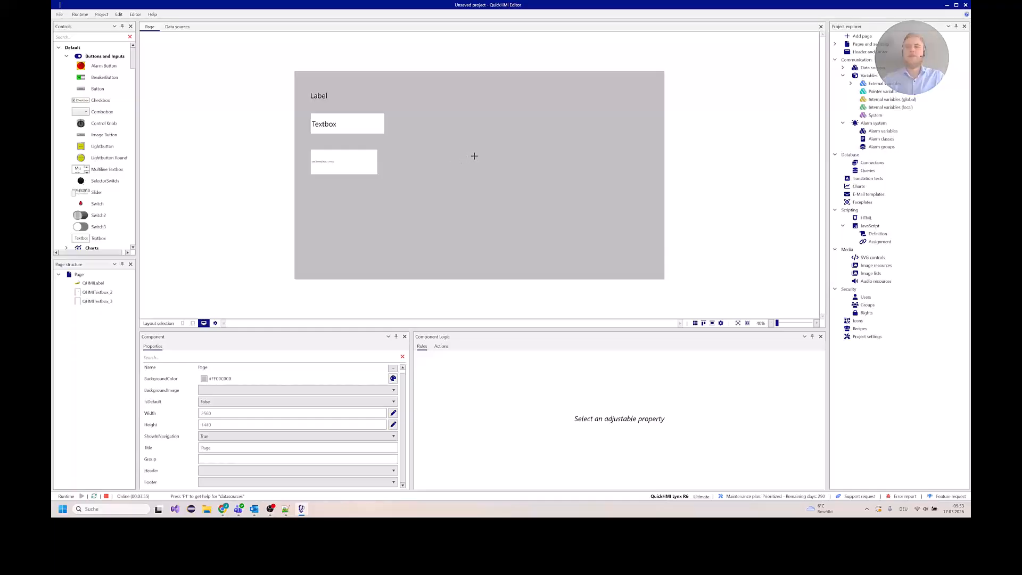
Examine the Corporate design options in the project settings, including accent color, favicon and login appearance
{"action": "double_click", "coordinate": [866, 339]}
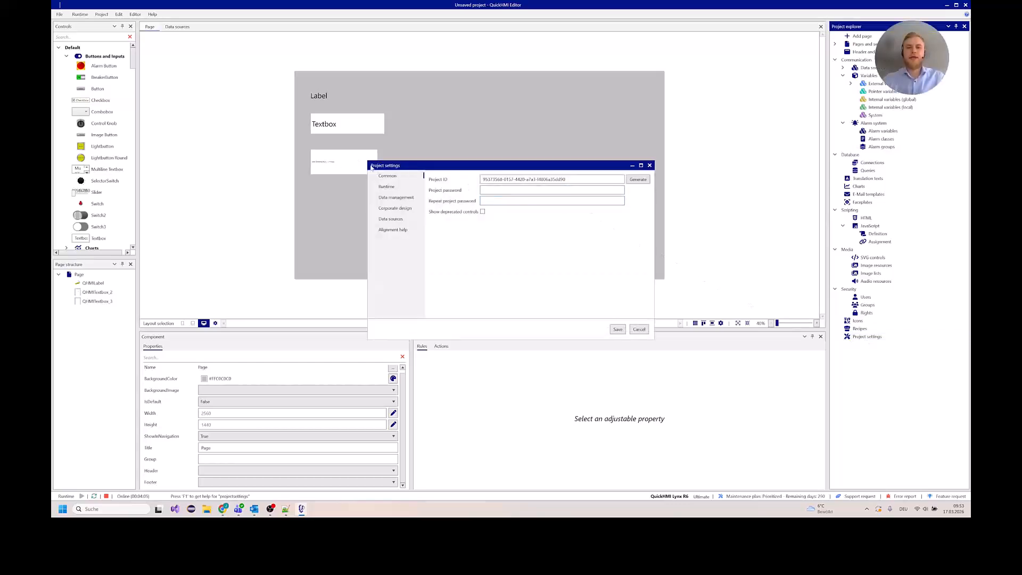
{"action": "left_click", "coordinate": [406, 212]}
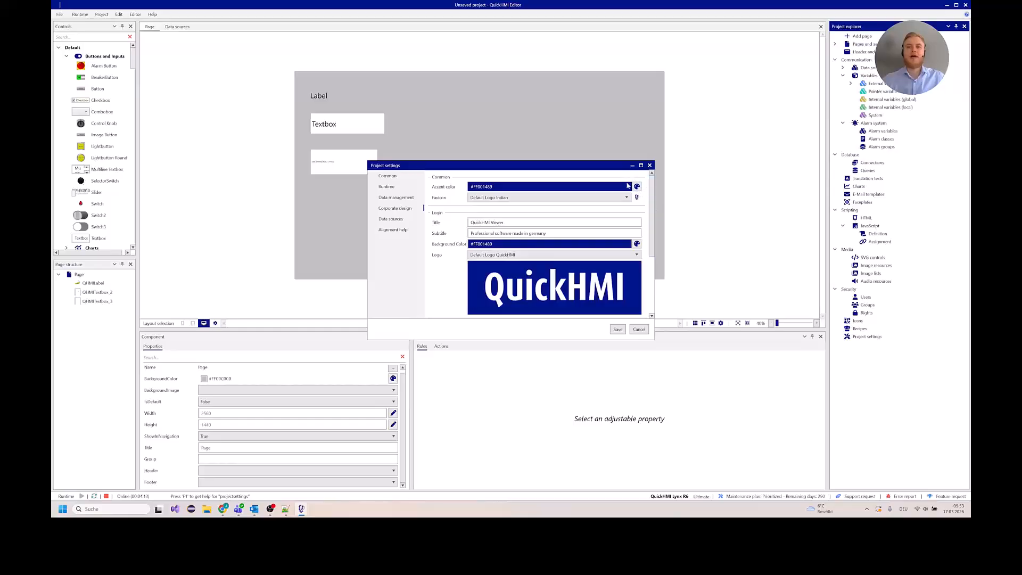
{"action": "left_click_drag", "start_coordinate": [652, 187], "coordinate": [646, 257]}
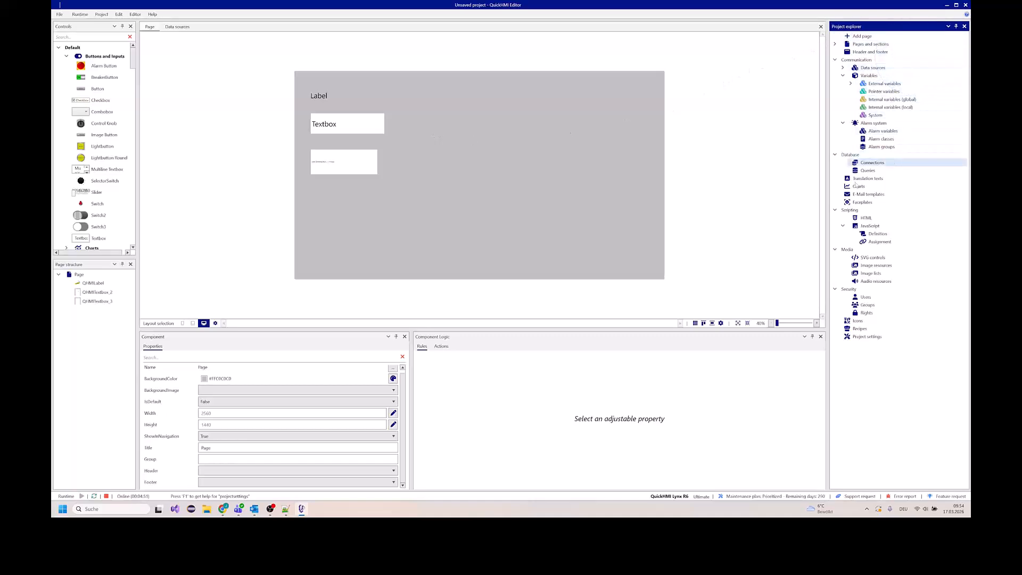
Activate the security system in the user management and add a user, entering a login name, password and password confirmation
{"action": "double_click", "coordinate": [876, 298]}
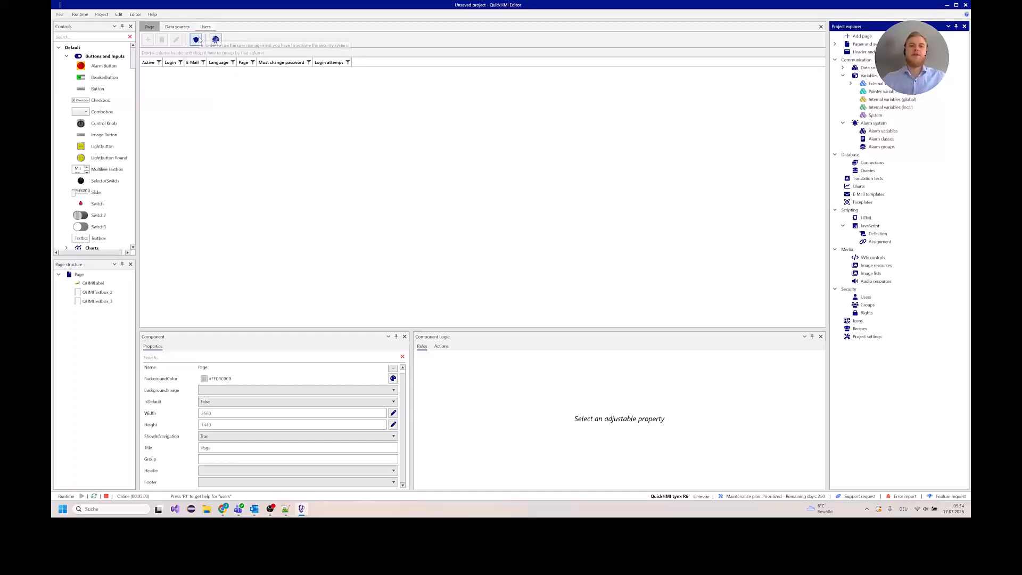
{"action": "left_click", "coordinate": [200, 40]}
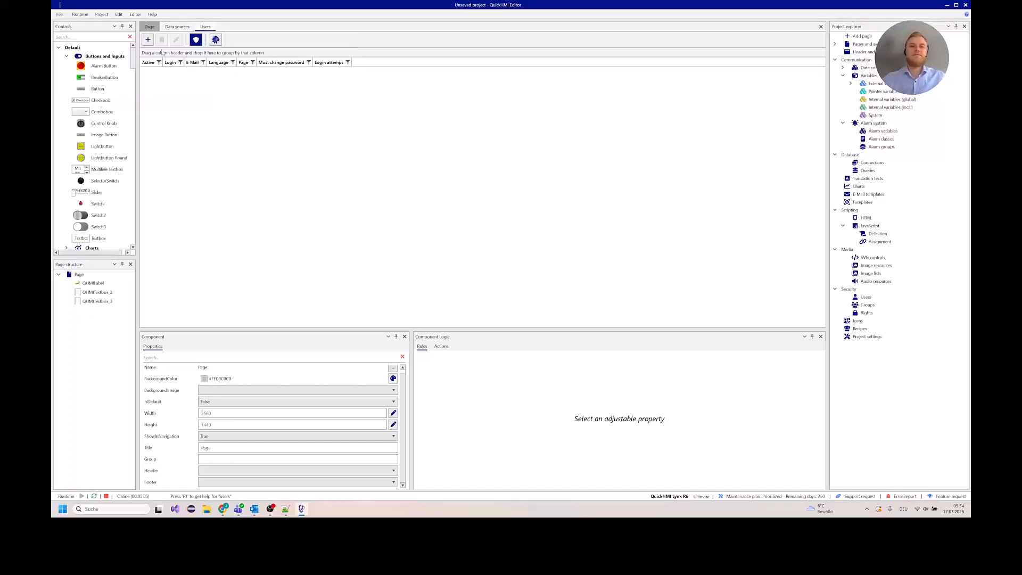
{"action": "left_click", "coordinate": [148, 40]}
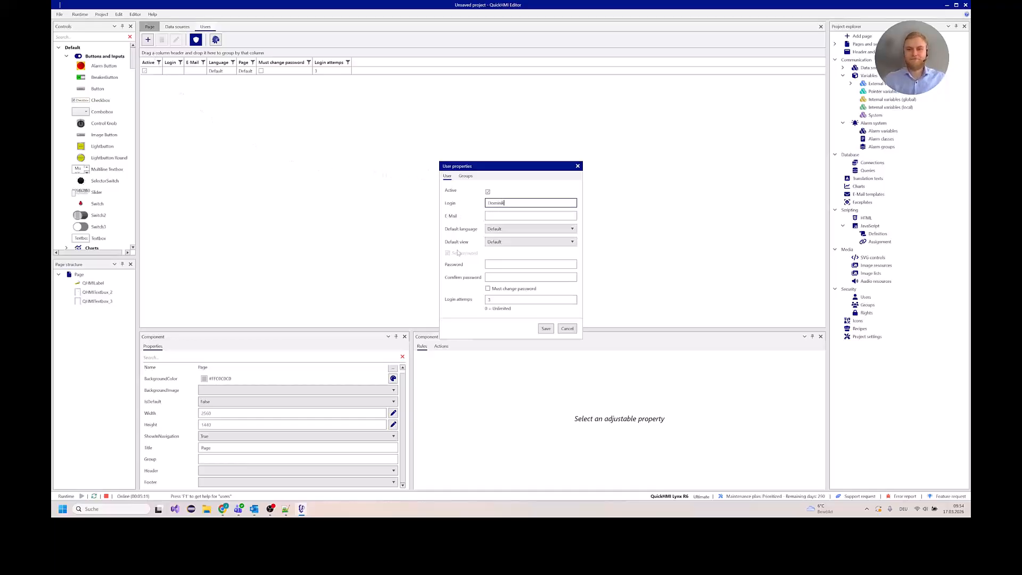
{"action": "left_click", "coordinate": [499, 264]}
{"action": "key", "text": "Tab"}
{"action": "type", "text": "•"}
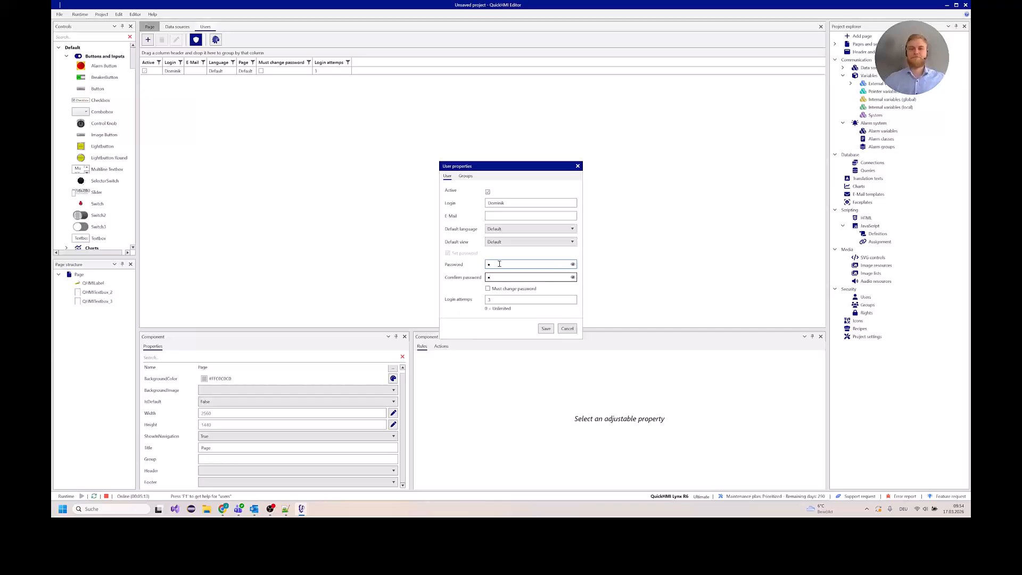
{"action": "left_click", "coordinate": [546, 327]}
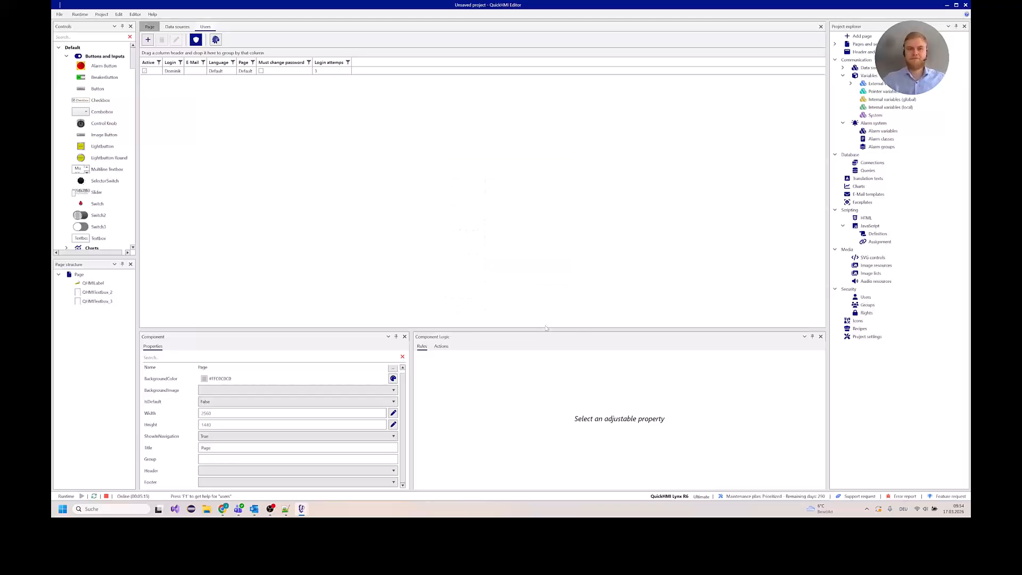
Add a second user with the login Manager, entering and confirming the account password
{"action": "left_click", "coordinate": [148, 39]}
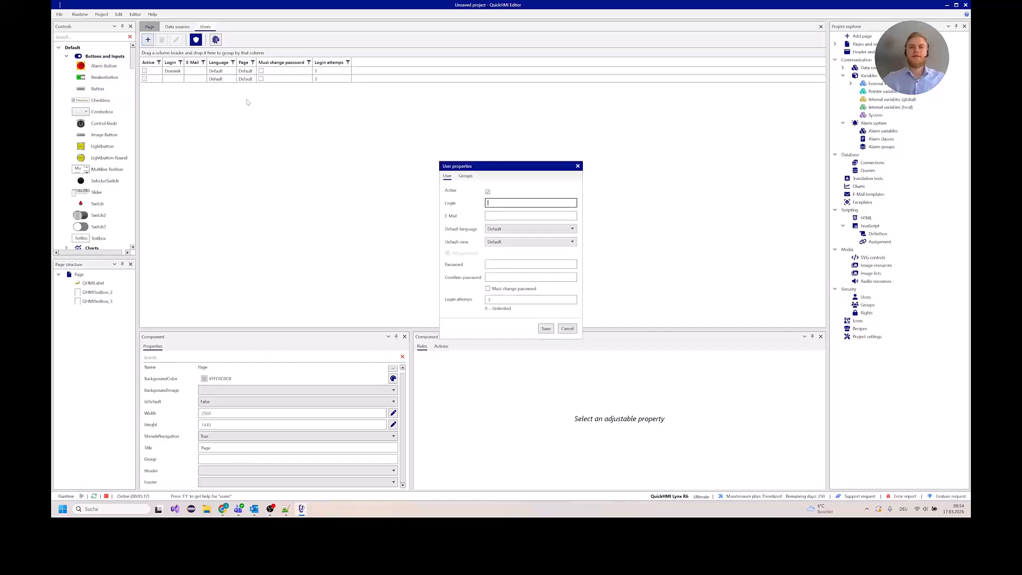
{"action": "type", "text": "Mana"}
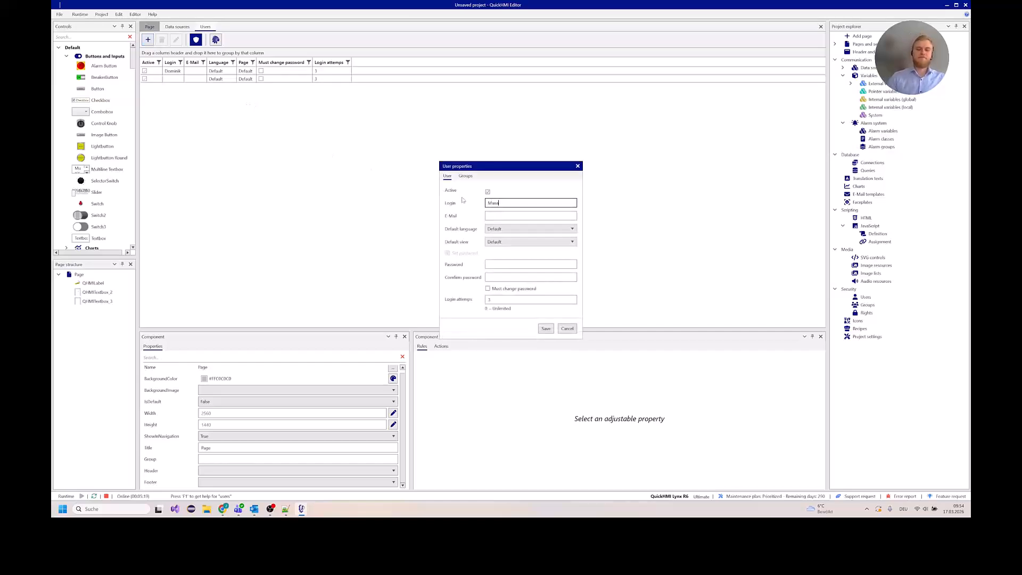
{"action": "type", "text": "ger"}
{"action": "left_click", "coordinate": [506, 264]}
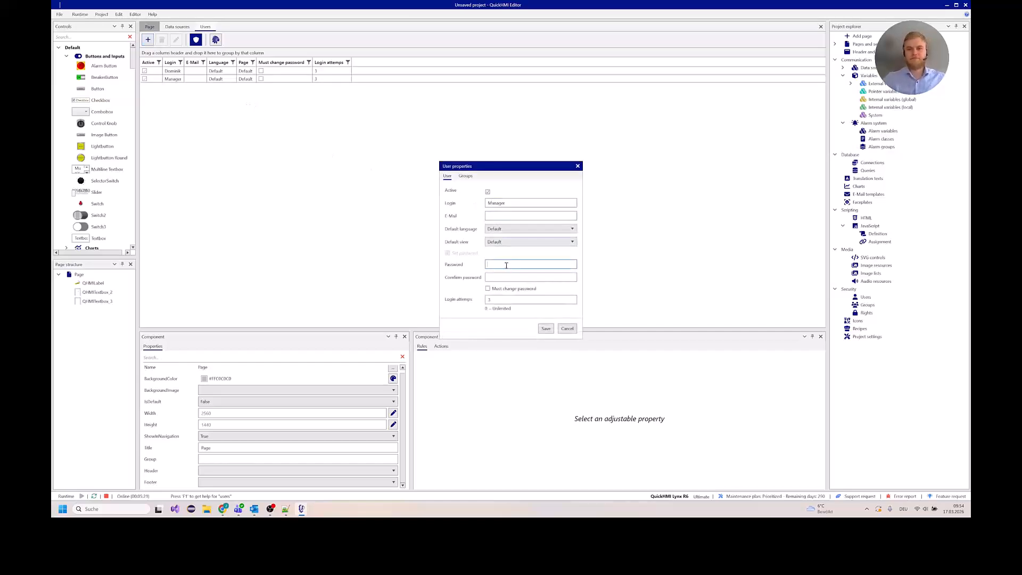
{"action": "type", "text": "•"}
{"action": "key", "text": "Tab"}
{"action": "type", "text": "•"}
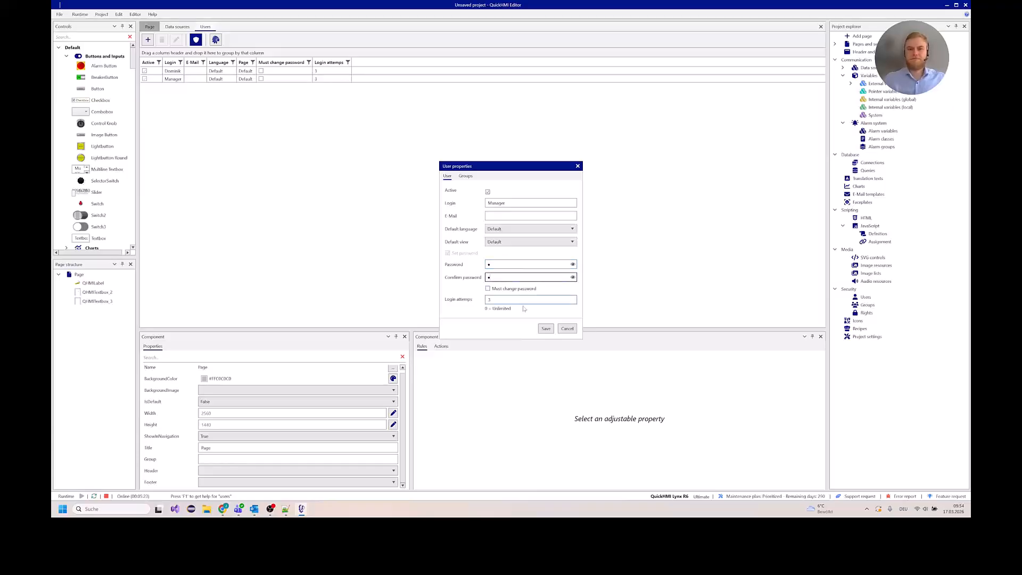
{"action": "left_click", "coordinate": [545, 329]}
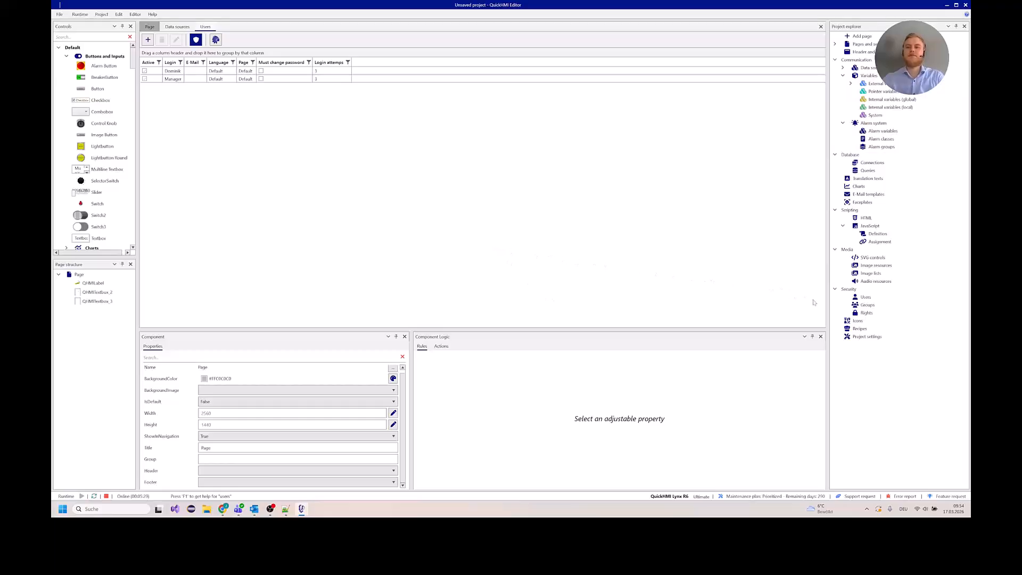
Create a user group named ManagerGroup and add the Manager user as a member
{"action": "double_click", "coordinate": [868, 305]}
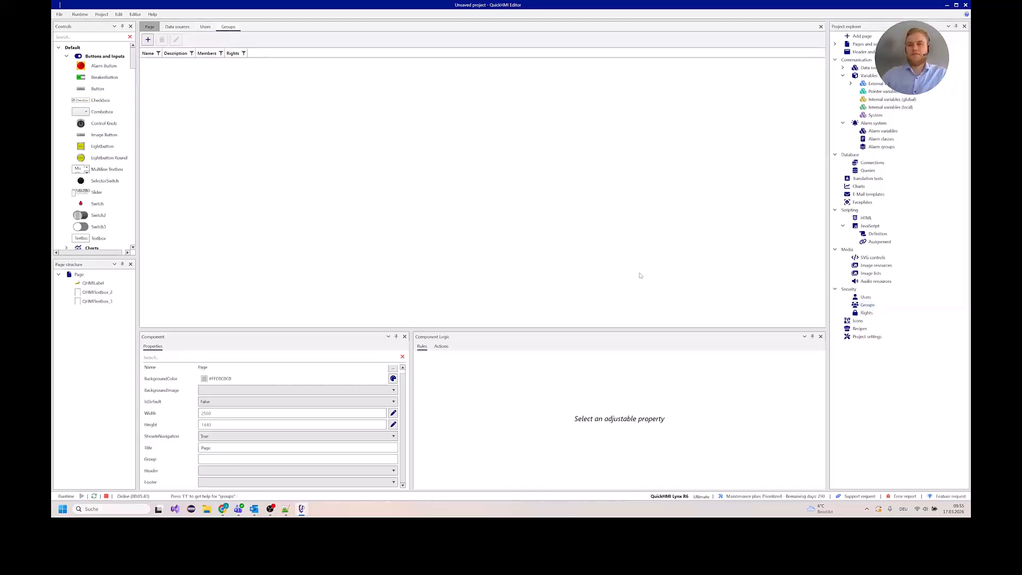
{"action": "left_click", "coordinate": [148, 39]}
{"action": "type", "text": "M"}
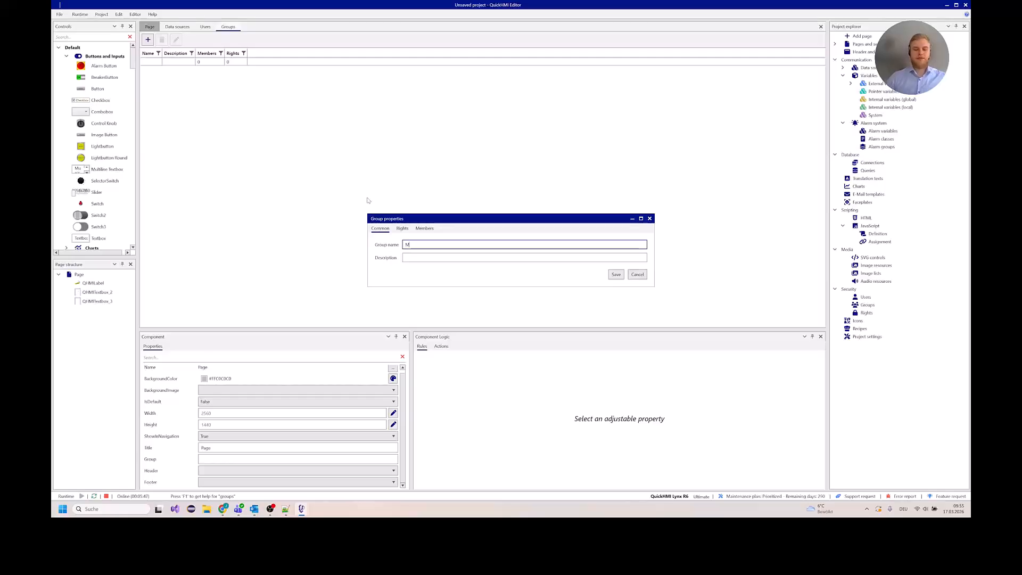
{"action": "type", "text": "anagerGroup"}
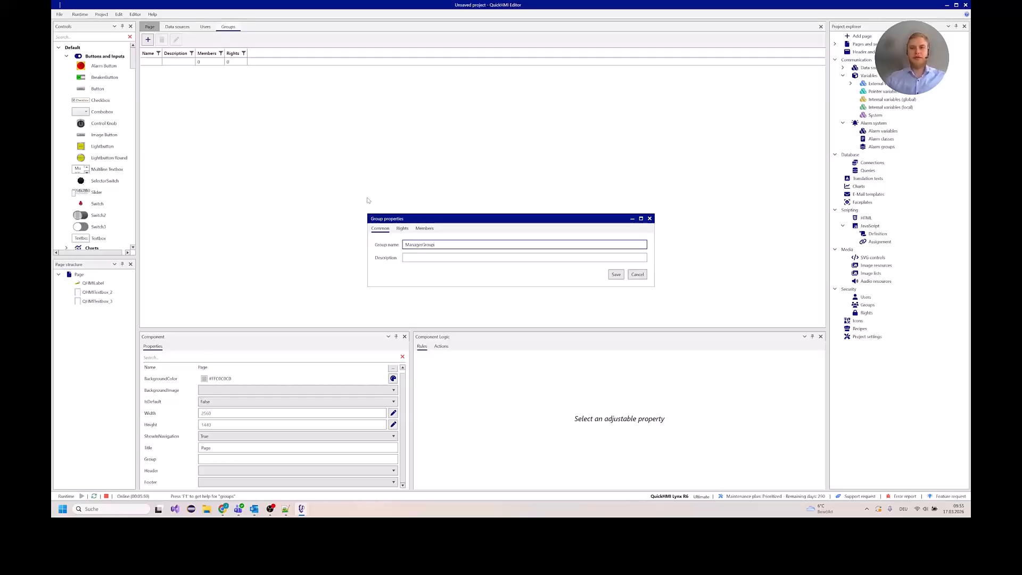
{"action": "left_click", "coordinate": [403, 229]}
{"action": "left_click", "coordinate": [424, 229]}
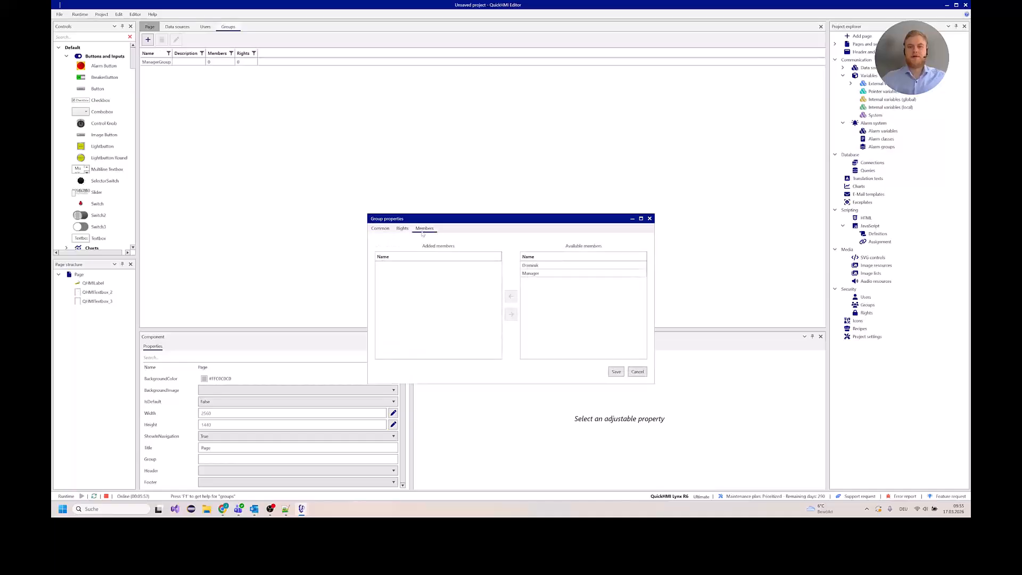
{"action": "left_click", "coordinate": [530, 273]}
{"action": "left_click", "coordinate": [511, 297]}
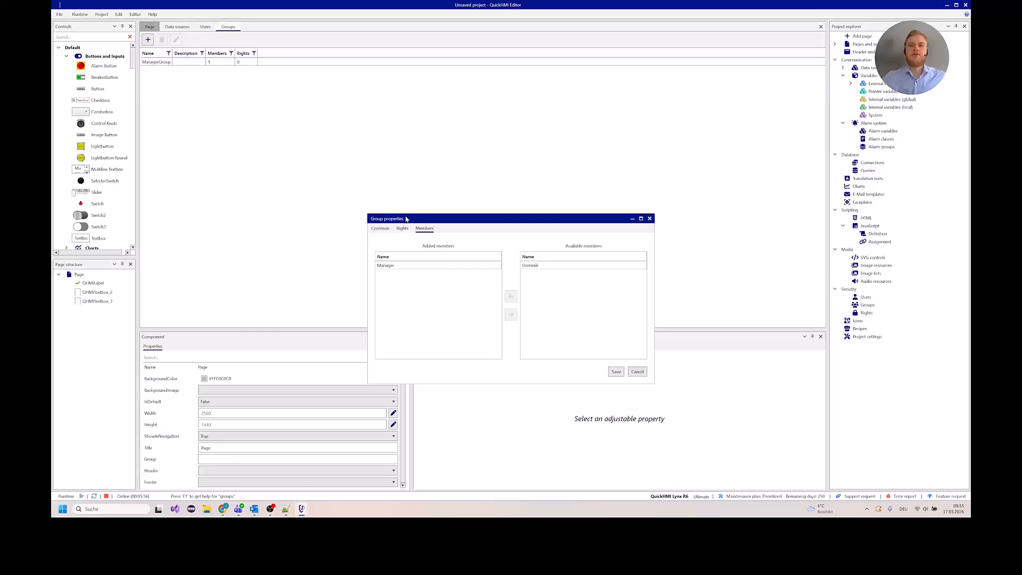
Assign the RECIPE_MANAGEMENT right to ManagerGroup and save the group
{"action": "left_click_drag", "start_coordinate": [405, 218], "coordinate": [403, 181]}
{"action": "left_click", "coordinate": [400, 191]}
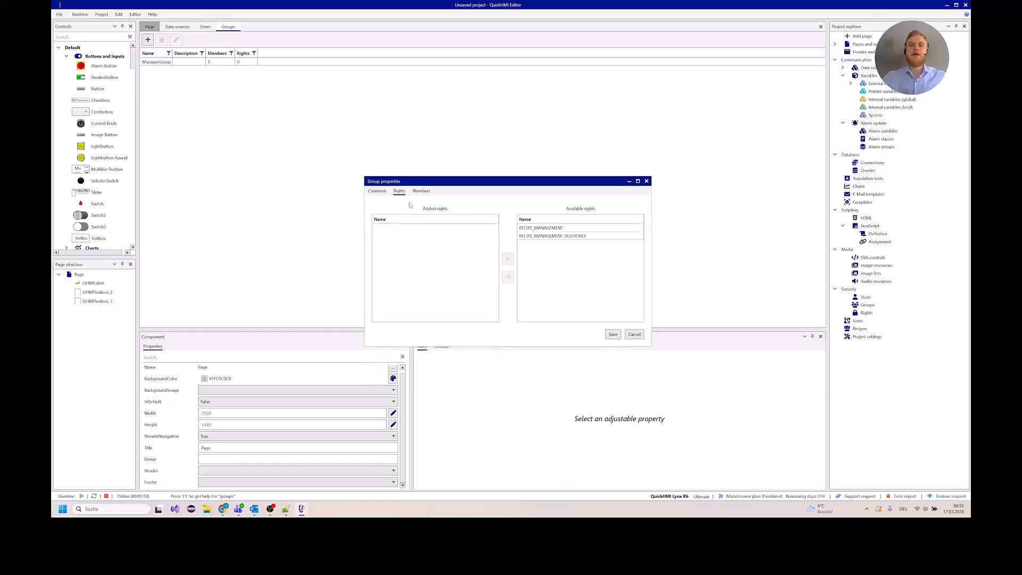
{"action": "left_click", "coordinate": [538, 228]}
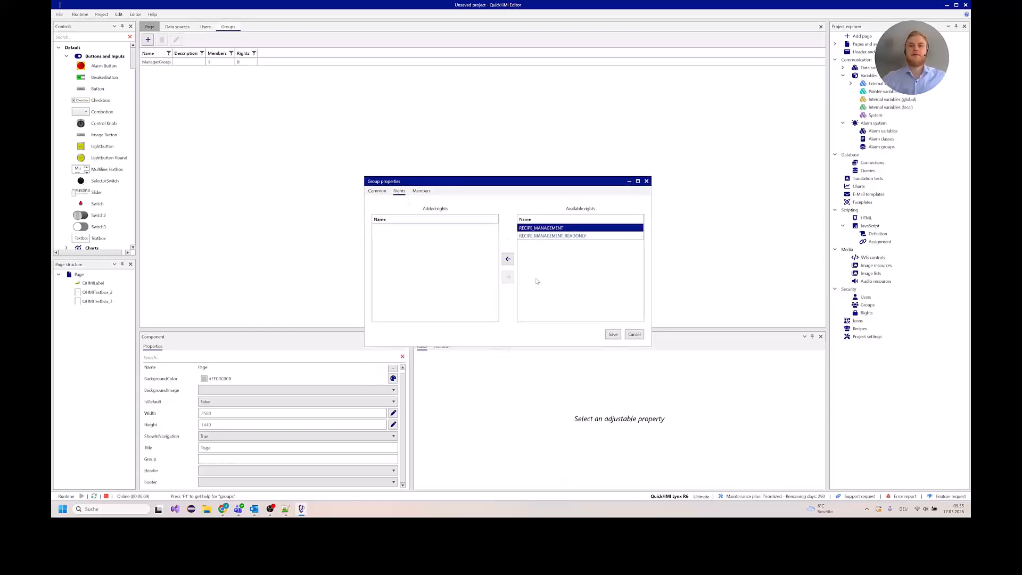
{"action": "left_click", "coordinate": [507, 260]}
{"action": "left_click", "coordinate": [613, 335]}
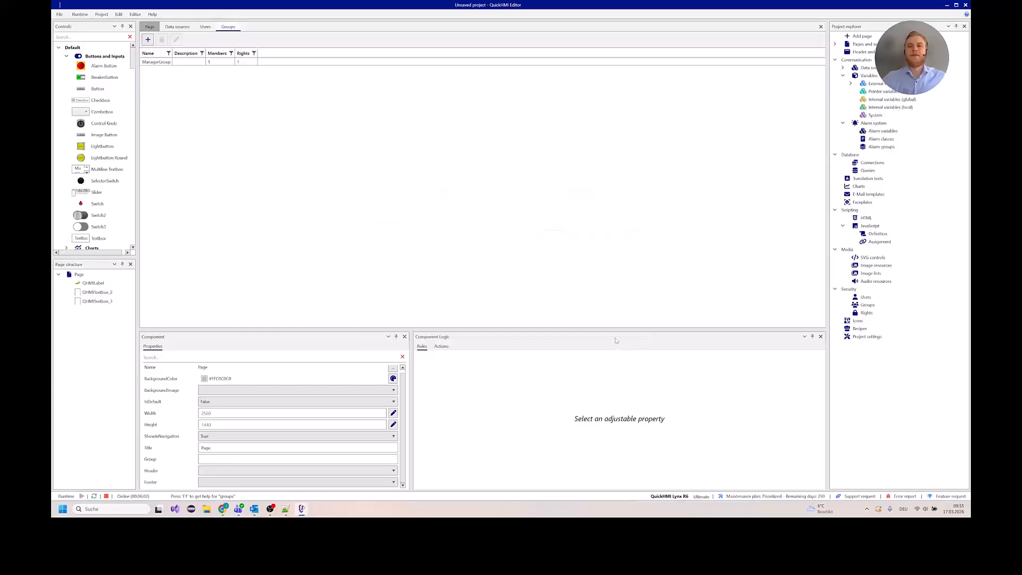
Return to the page, select the label and open the empty rule of its Visible property for editing
{"action": "left_click", "coordinate": [150, 28]}
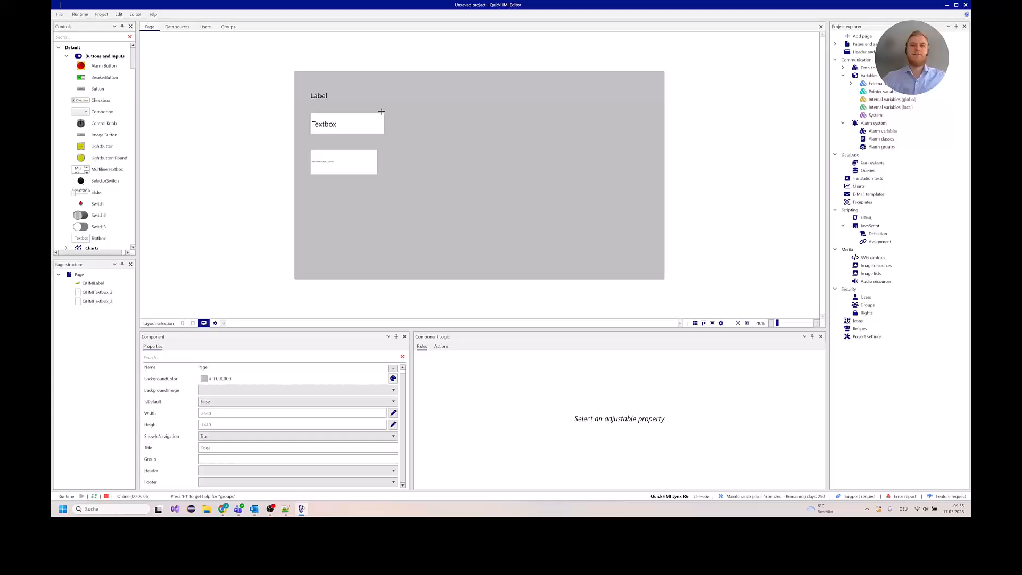
{"action": "left_click", "coordinate": [338, 93]}
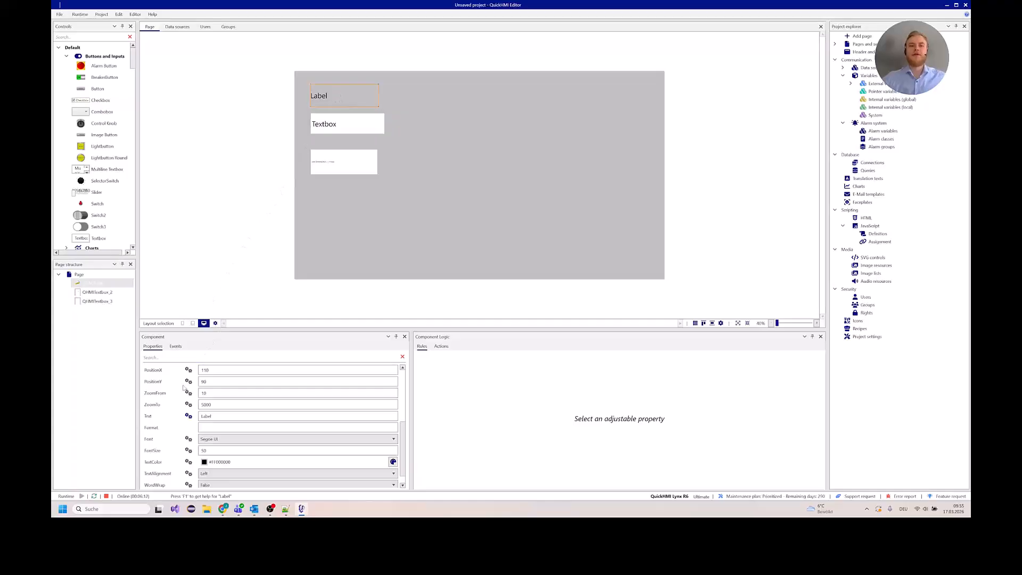
{"action": "scroll", "coordinate": [176, 397], "scroll_direction": "up", "scroll_amount": 3}
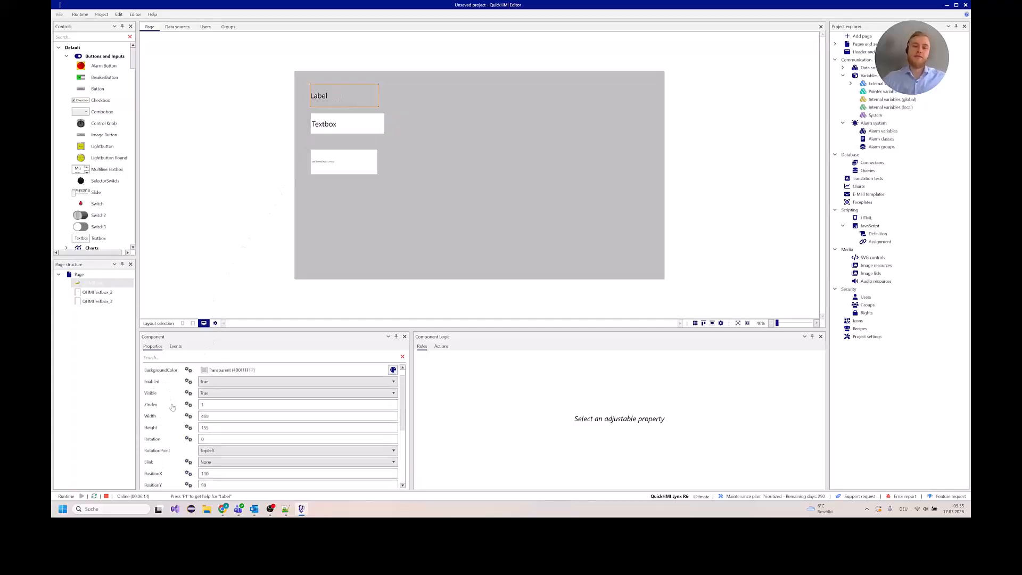
{"action": "scroll", "coordinate": [172, 407], "scroll_direction": "up", "scroll_amount": 1}
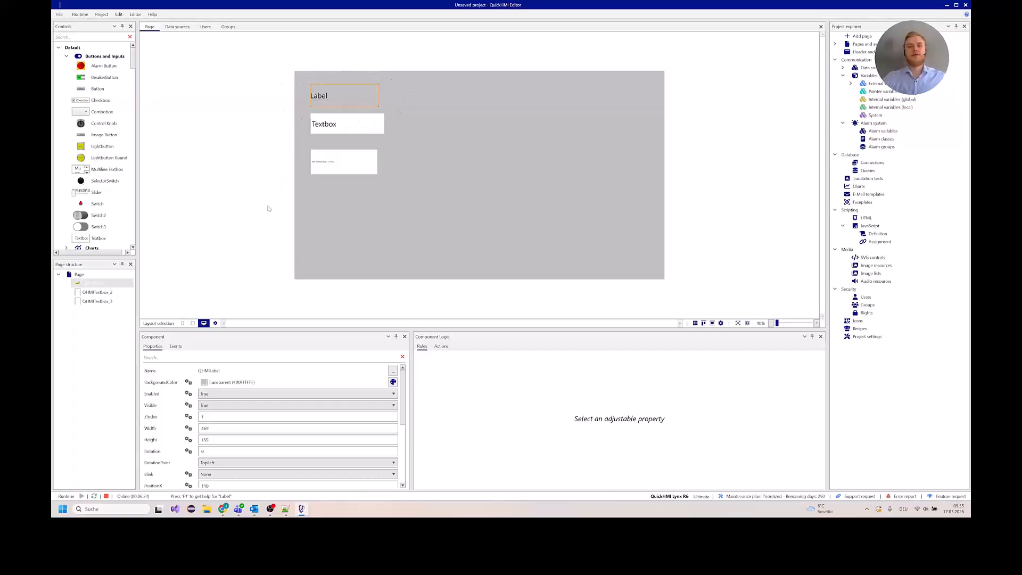
{"action": "left_click", "coordinate": [152, 408]}
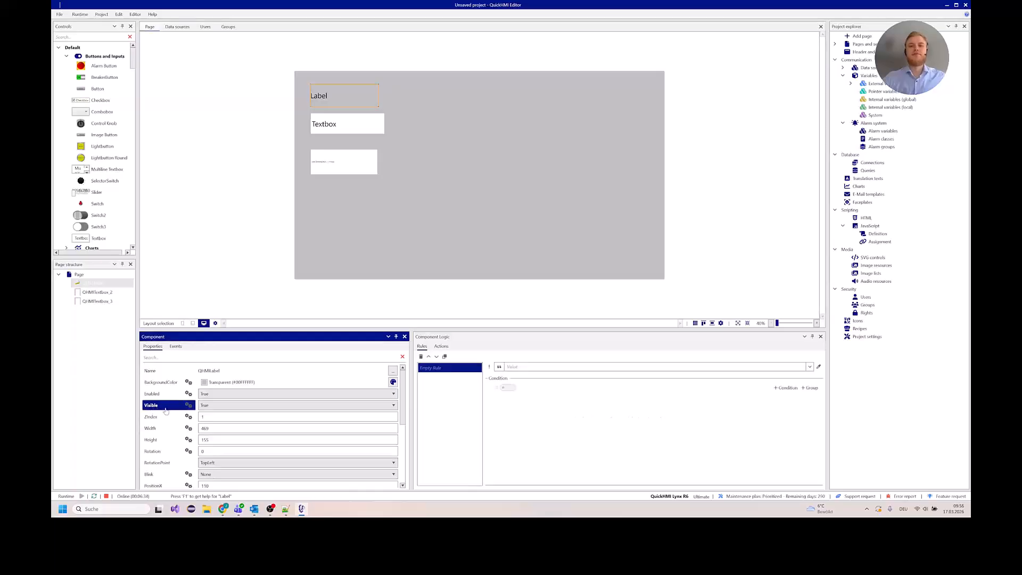
{"action": "left_click", "coordinate": [533, 366]}
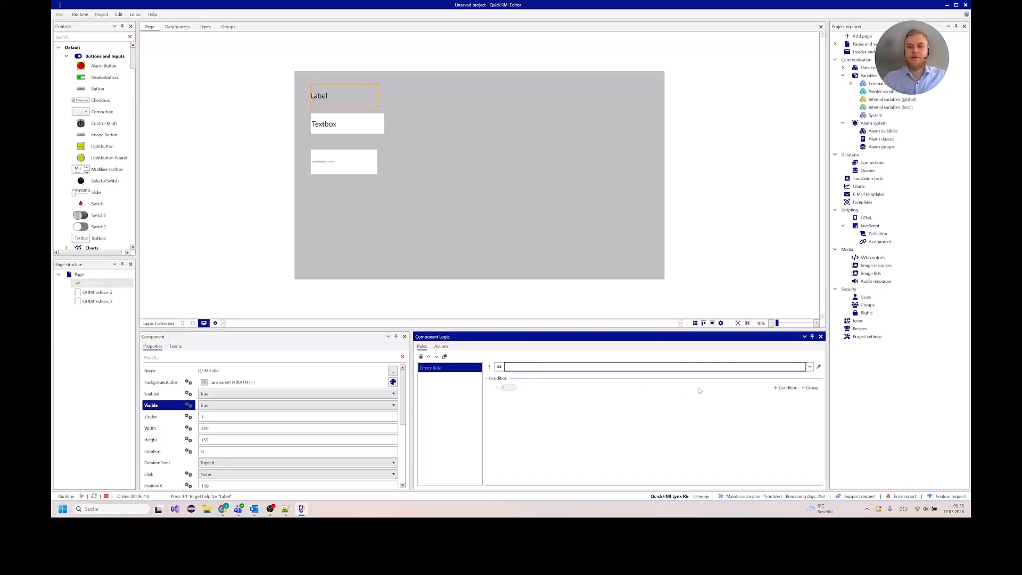
Add a condition to the label's visibility rule that checks System.user_rights for the RECIPE_MANAGEMENT right
{"action": "left_click", "coordinate": [786, 388]}
{"action": "left_click", "coordinate": [626, 397]}
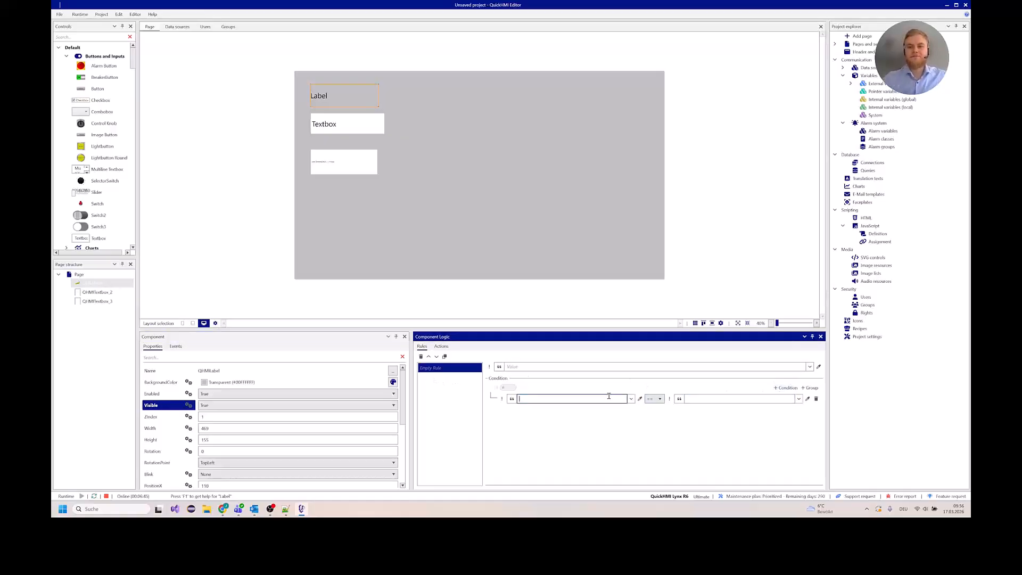
{"action": "type", "text": "ri"}
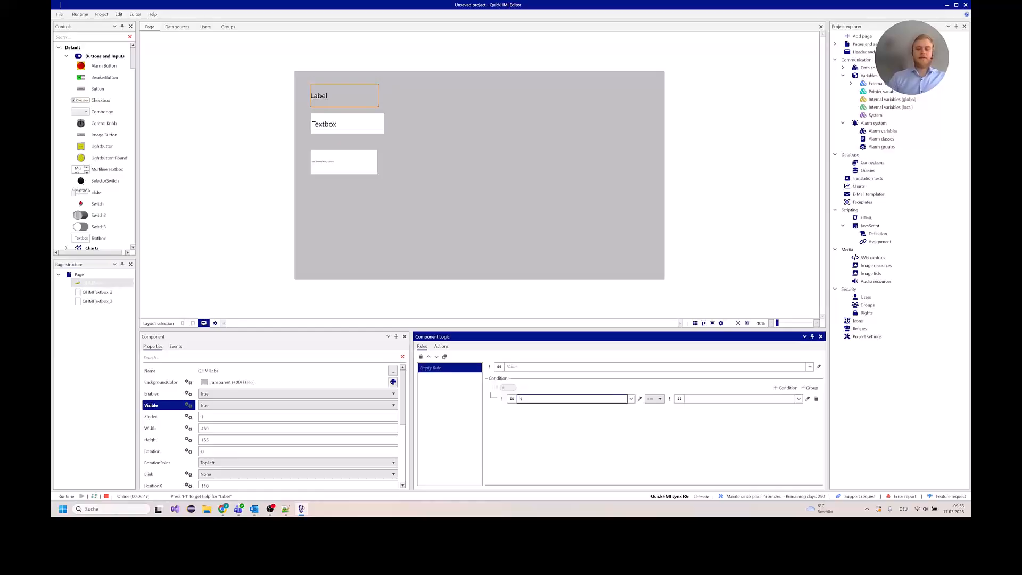
{"action": "type", "text": "g"}
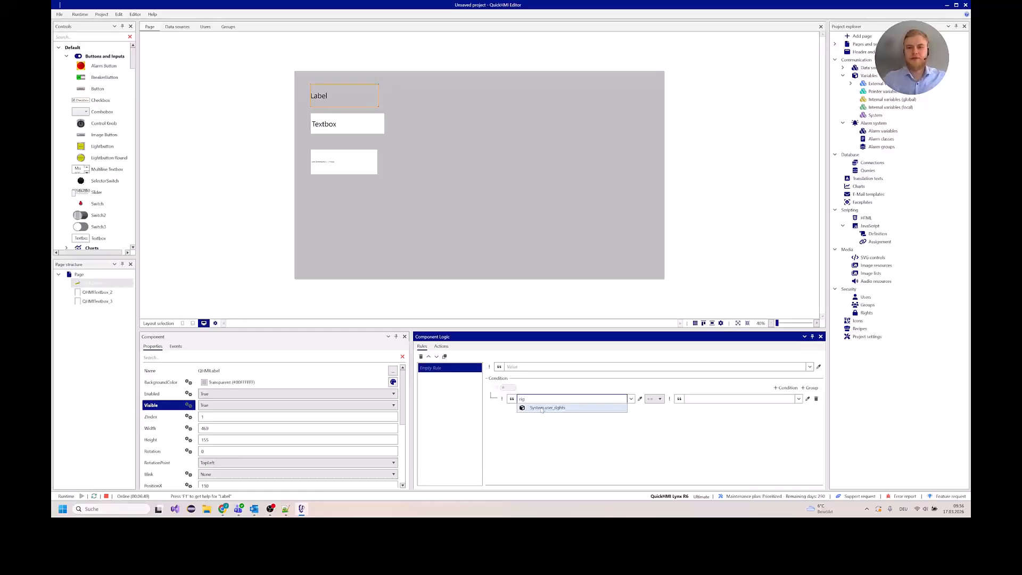
{"action": "left_click", "coordinate": [548, 408]}
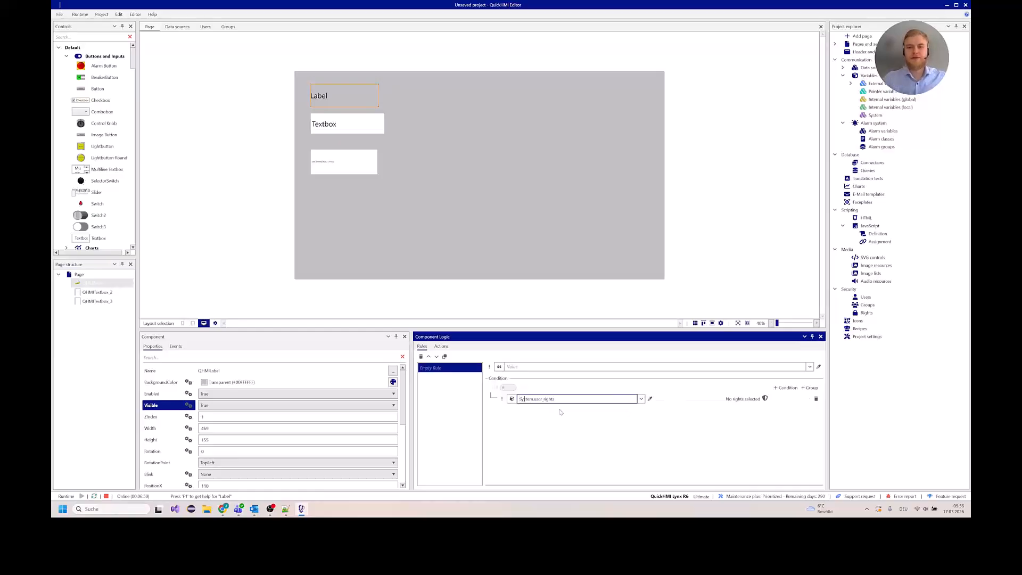
{"action": "left_click", "coordinate": [764, 399]}
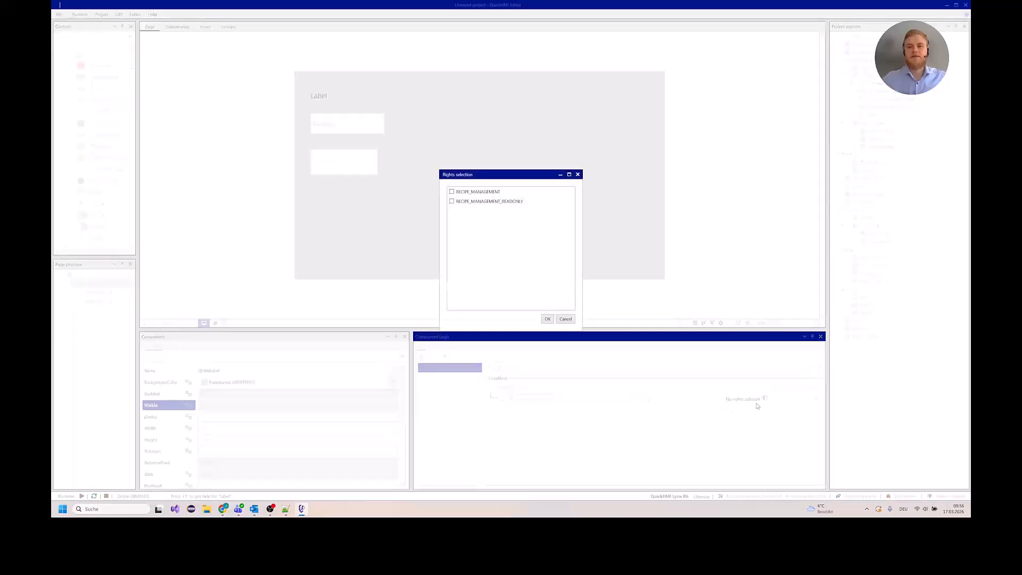
{"action": "left_click", "coordinate": [474, 192]}
{"action": "left_click", "coordinate": [547, 319]}
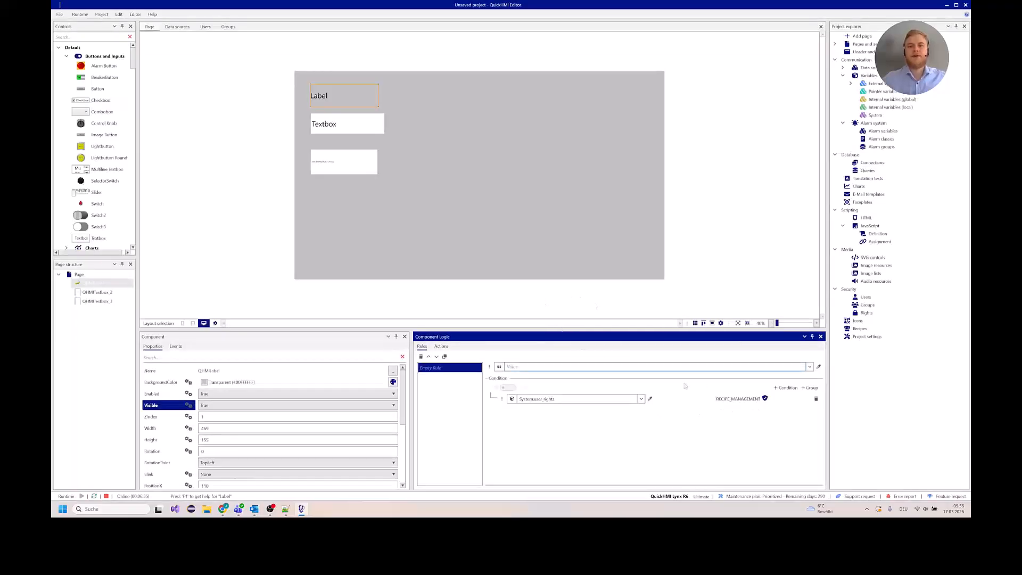
Set the conditional visibility rule's value to true and add a second rule without a condition with the value false
{"action": "left_click", "coordinate": [577, 367]}
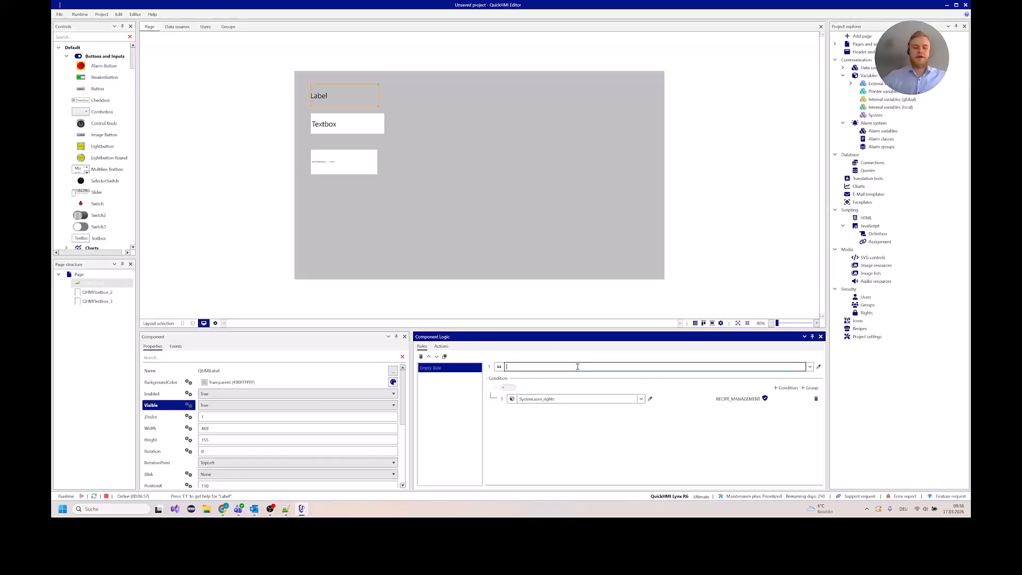
{"action": "type", "text": "true"}
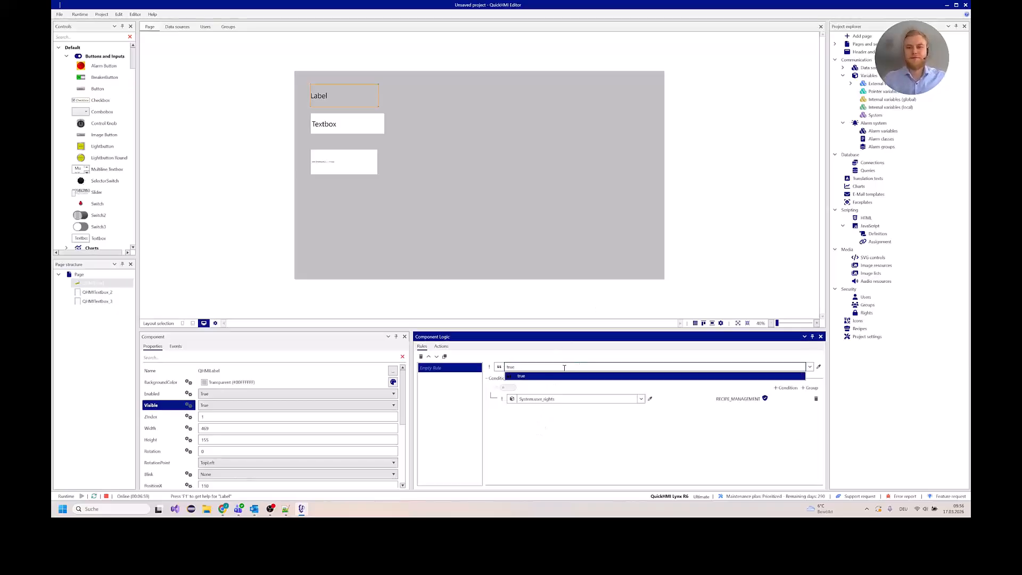
{"action": "key", "text": "Return"}
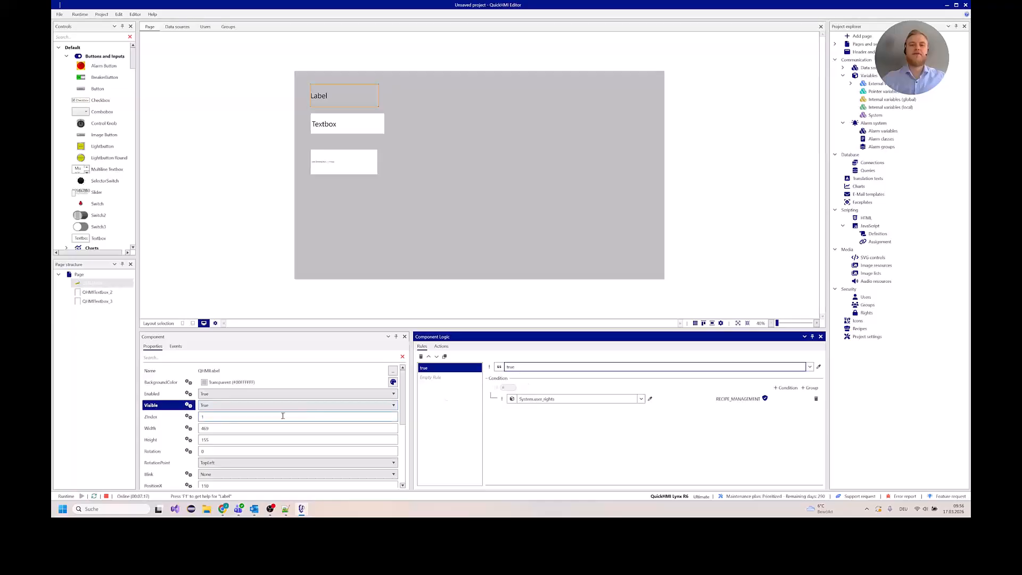
{"action": "left_click", "coordinate": [450, 378]}
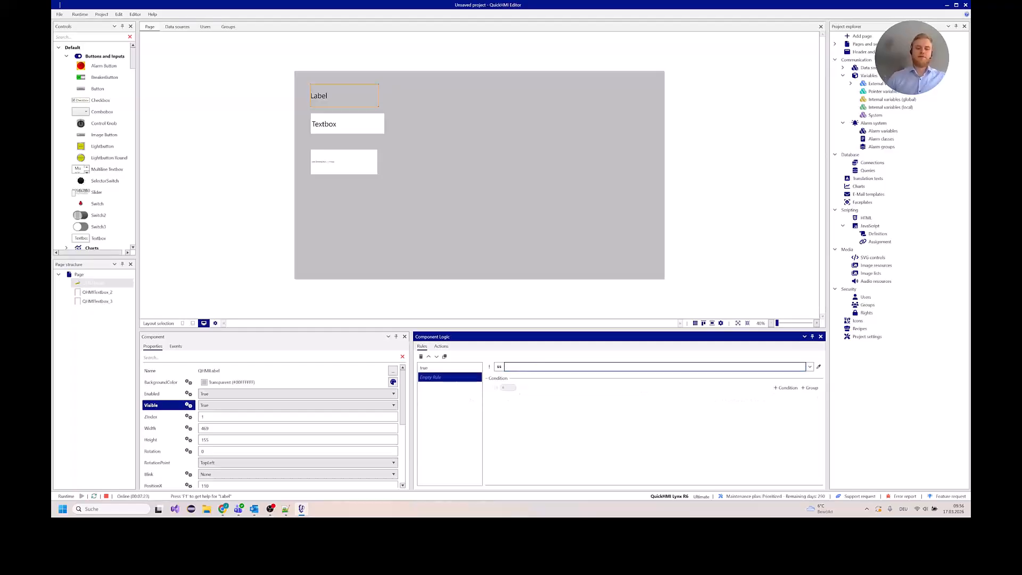
{"action": "type", "text": "false"}
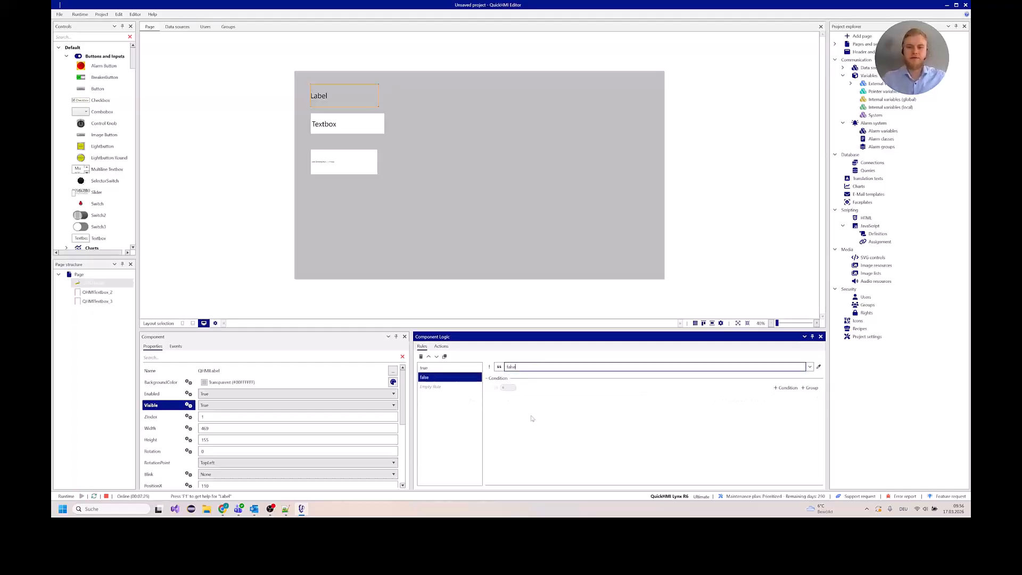
Deselect the label and run the project to open its login page in the browser viewer
{"action": "left_click", "coordinate": [506, 283]}
{"action": "left_click", "coordinate": [512, 241]}
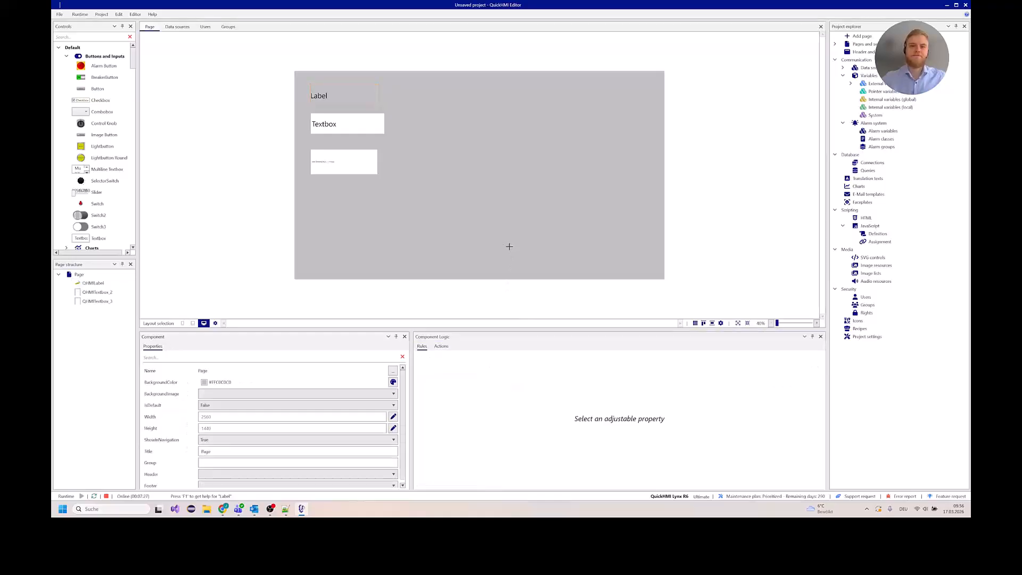
{"action": "left_click", "coordinate": [80, 14]}
{"action": "left_click", "coordinate": [78, 36]}
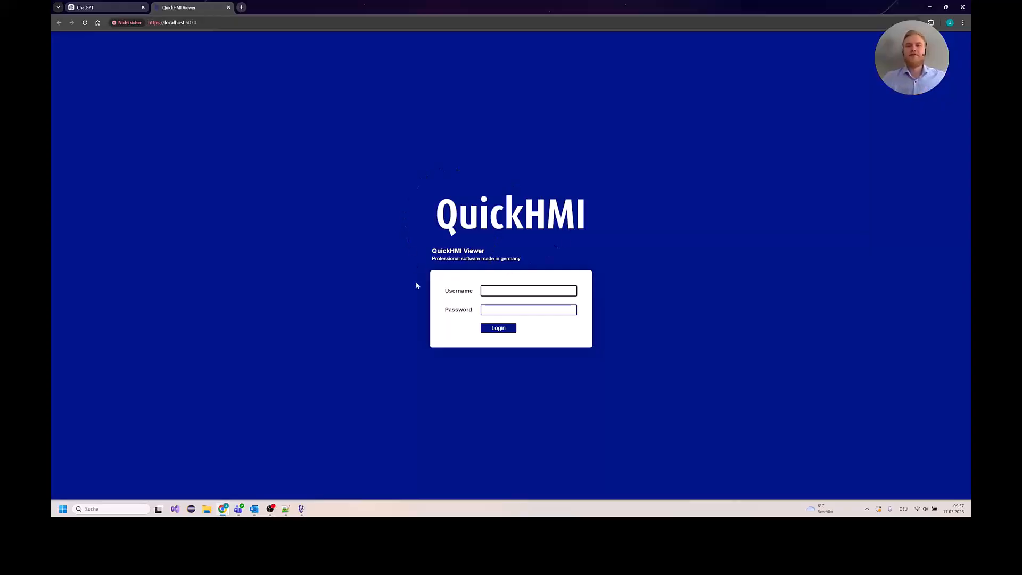
Log in to the viewer as the non-manager user, entering the username and account password
{"action": "left_click", "coordinate": [543, 292]}
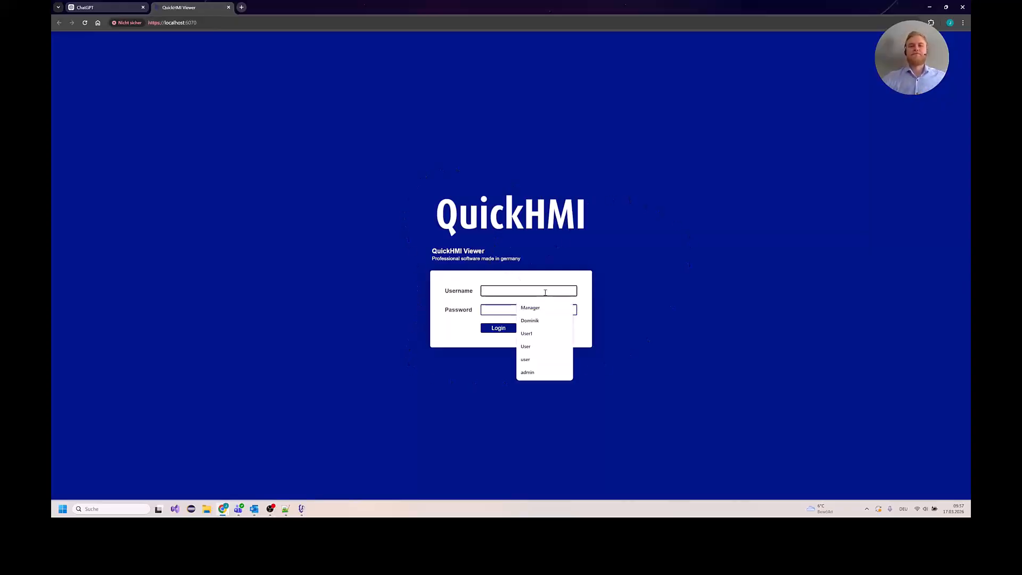
{"action": "left_click", "coordinate": [531, 321]}
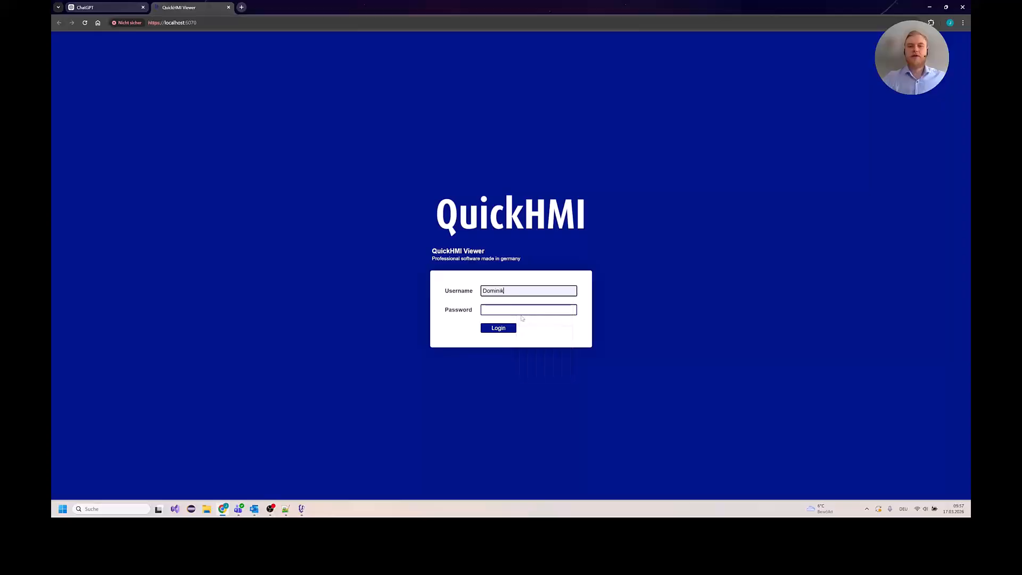
{"action": "type", "text": "•"}
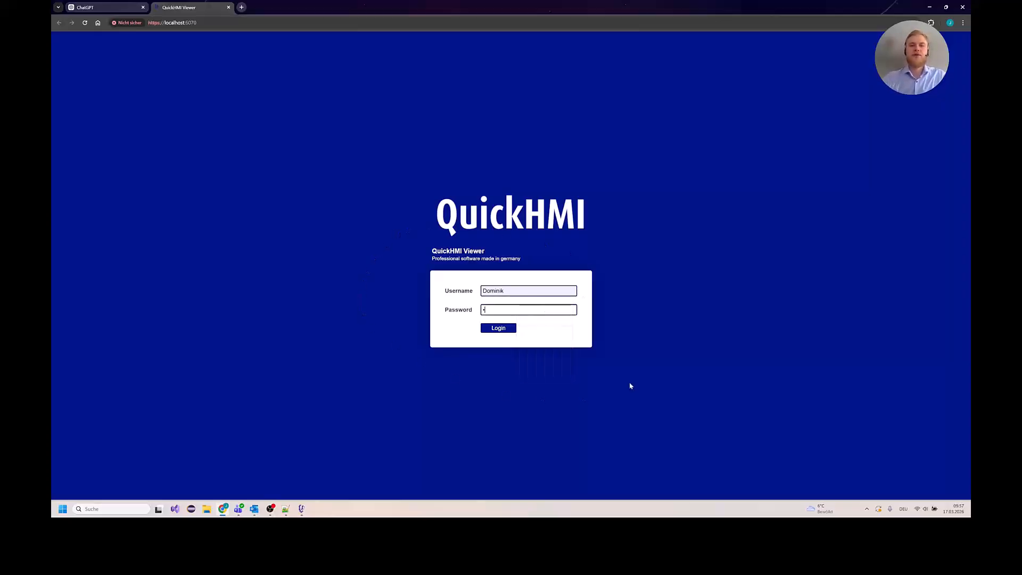
{"action": "key", "text": "Return"}
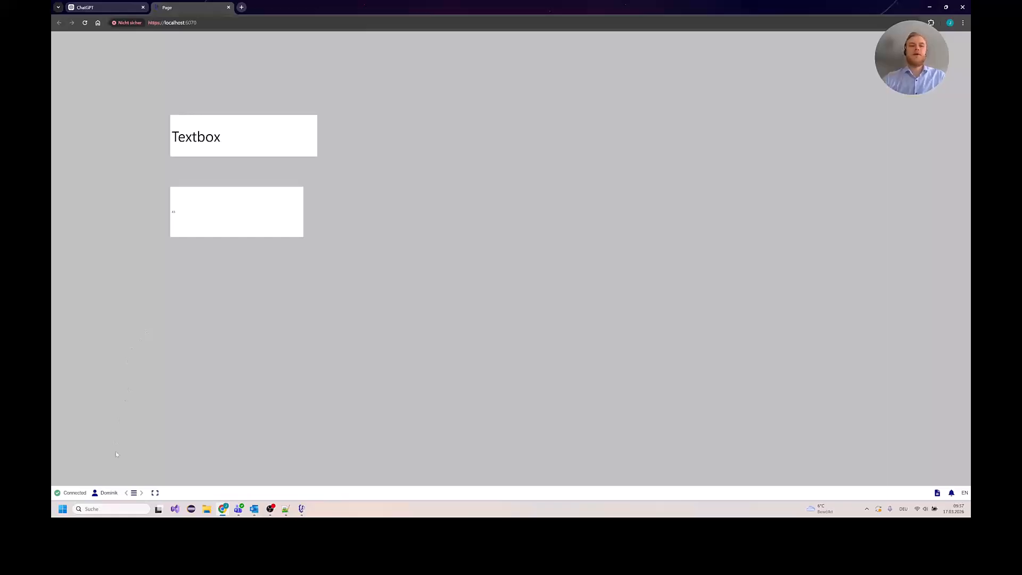
Log the current user out of the viewer and log in as Manager with the account password
{"action": "left_click", "coordinate": [107, 490]}
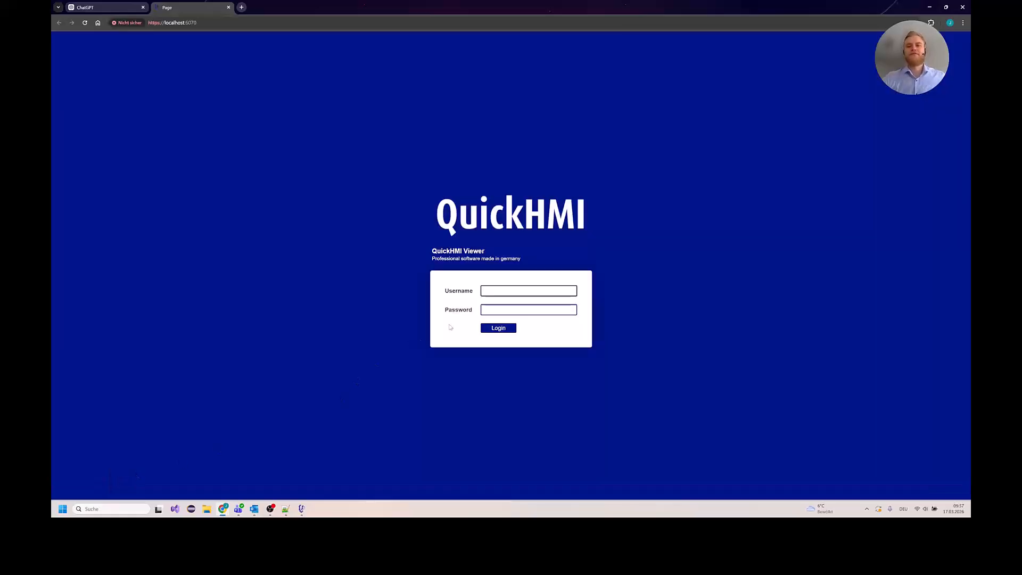
{"action": "left_click", "coordinate": [499, 290]}
{"action": "left_click", "coordinate": [538, 308]}
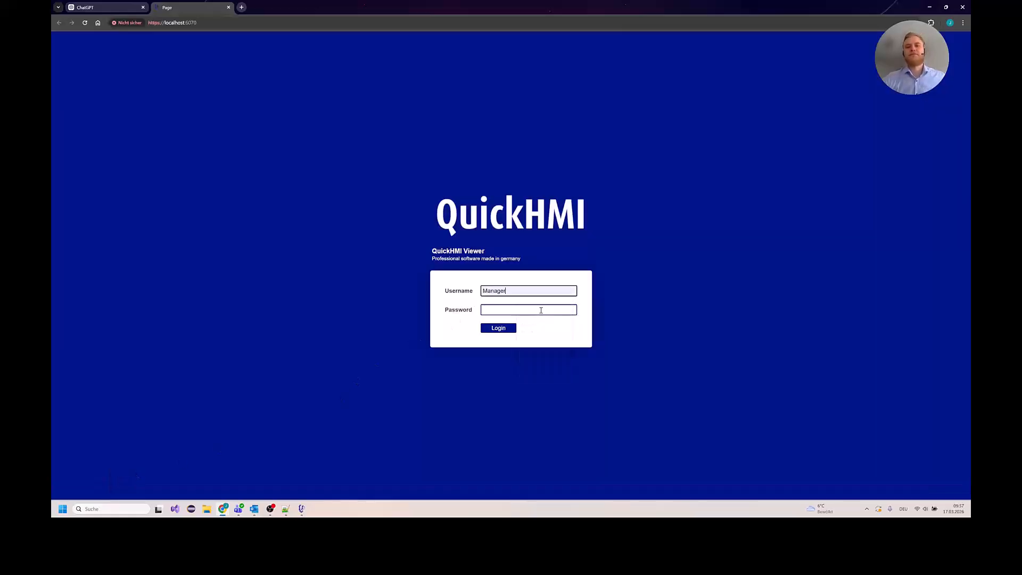
{"action": "left_click", "coordinate": [540, 310]}
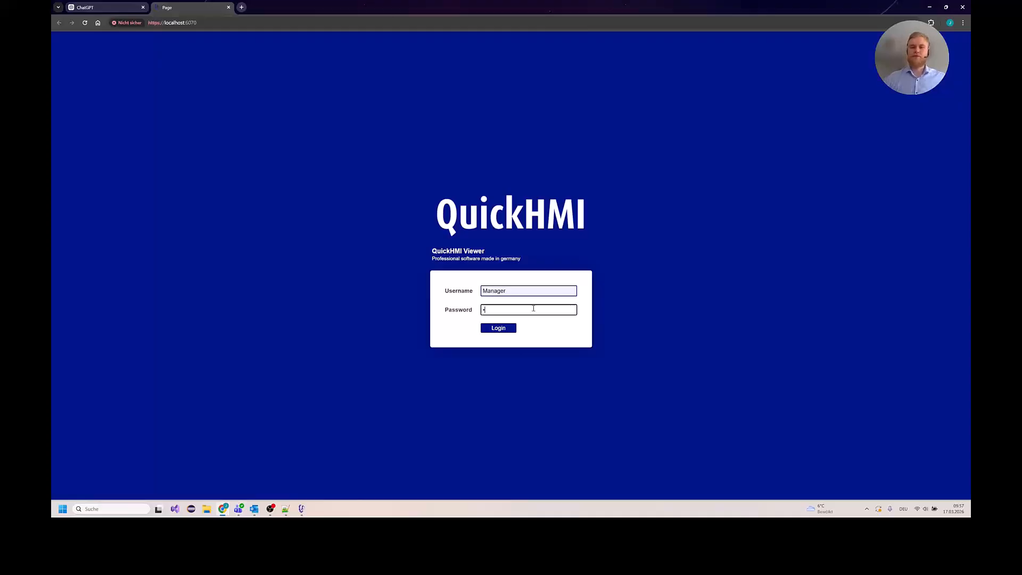
{"action": "key", "text": "Return"}
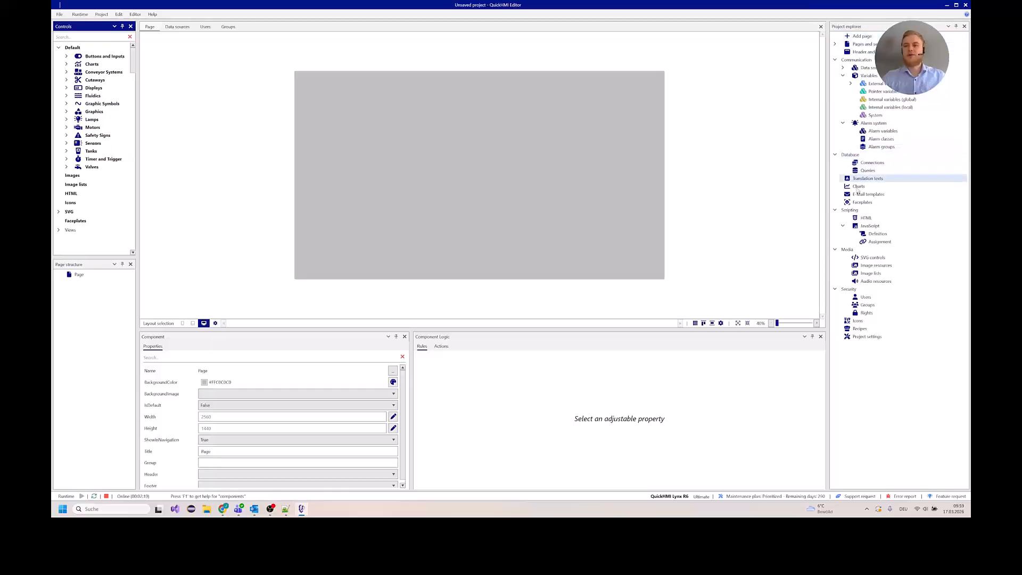
Switch to the QuickHMI Editor, open the SVG controls and examine the Rack feeder and Barrier code, including Barrier's qhmi block
{"action": "double_click", "coordinate": [872, 258]}
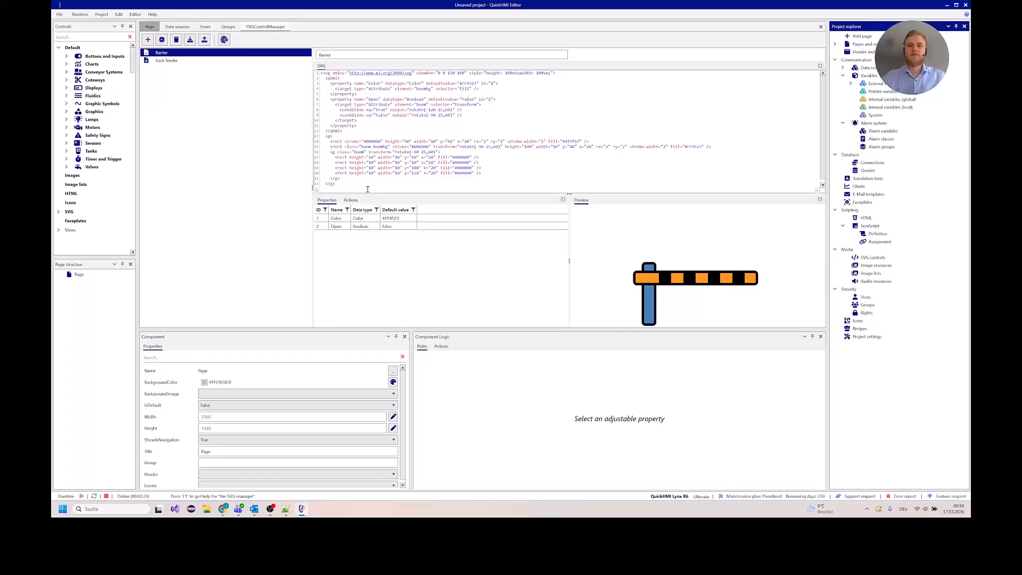
{"action": "left_click", "coordinate": [187, 62]}
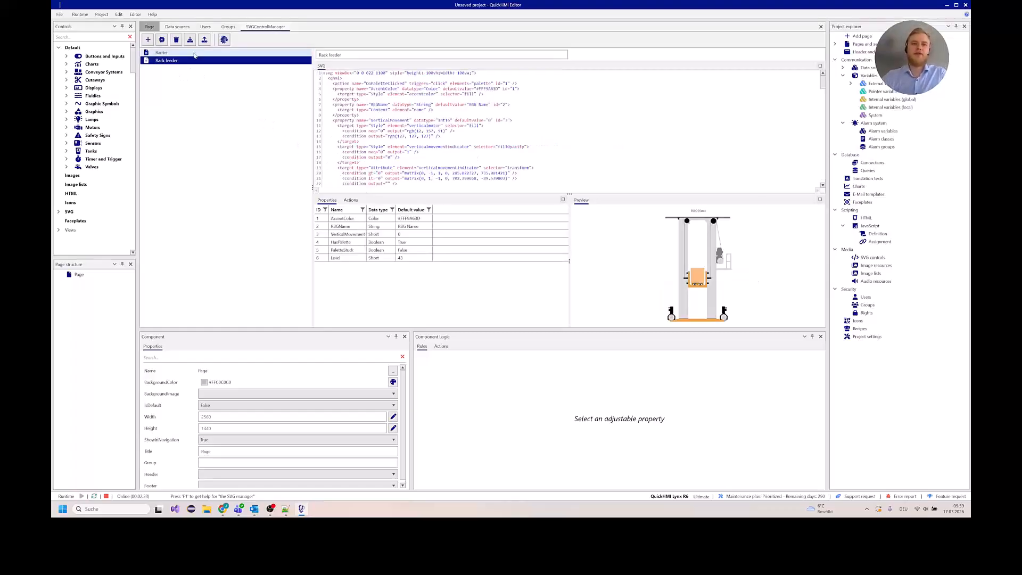
{"action": "left_click", "coordinate": [194, 54]}
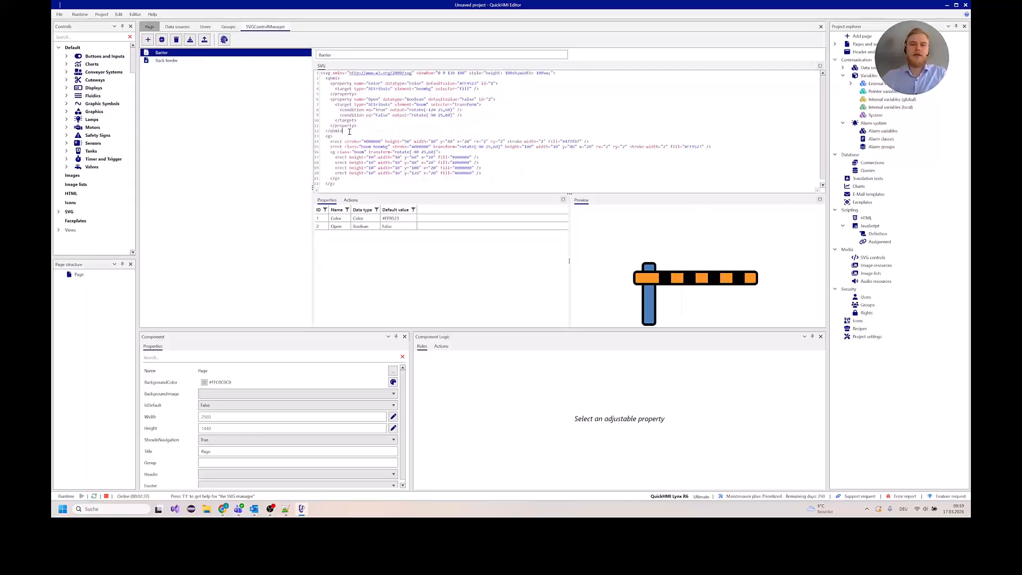
{"action": "left_click_drag", "start_coordinate": [343, 131], "coordinate": [303, 83]}
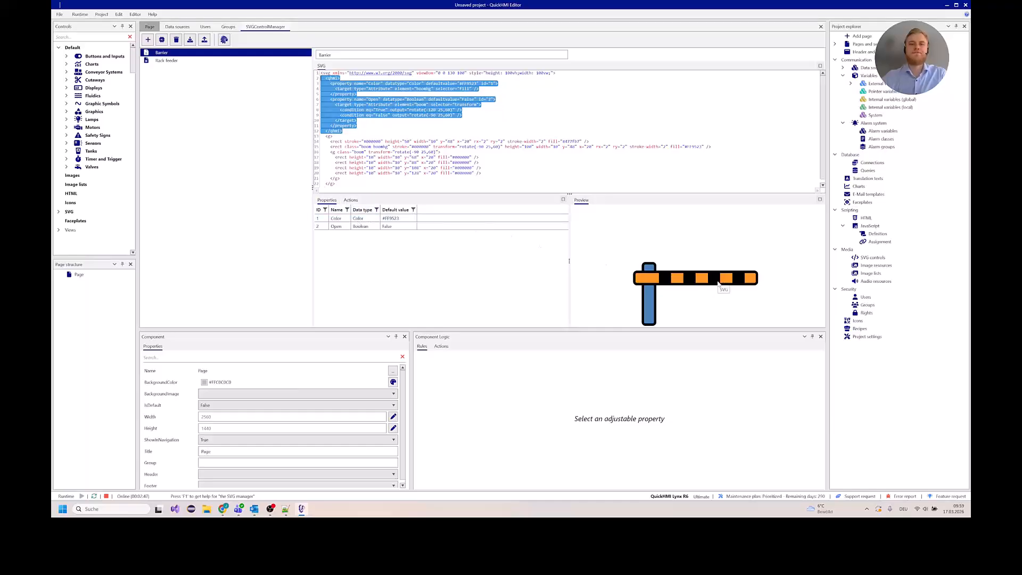
Delete the whole qhmi block from the Barrier control's SVG code, and undo the deletion
{"action": "left_click_drag", "start_coordinate": [346, 134], "coordinate": [302, 80]}
{"action": "key", "text": "Delete"}
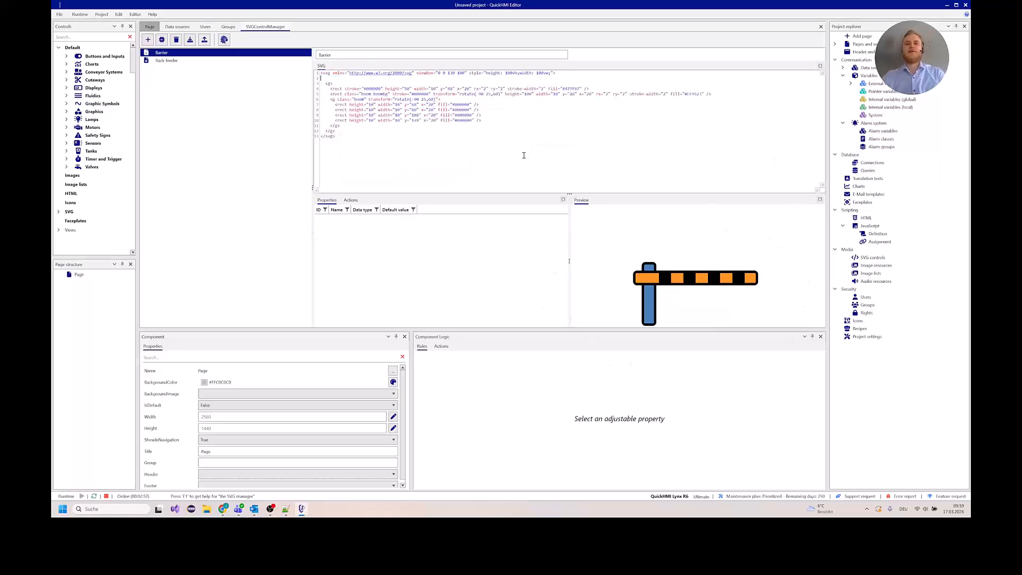
{"action": "key", "text": "ctrl+z"}
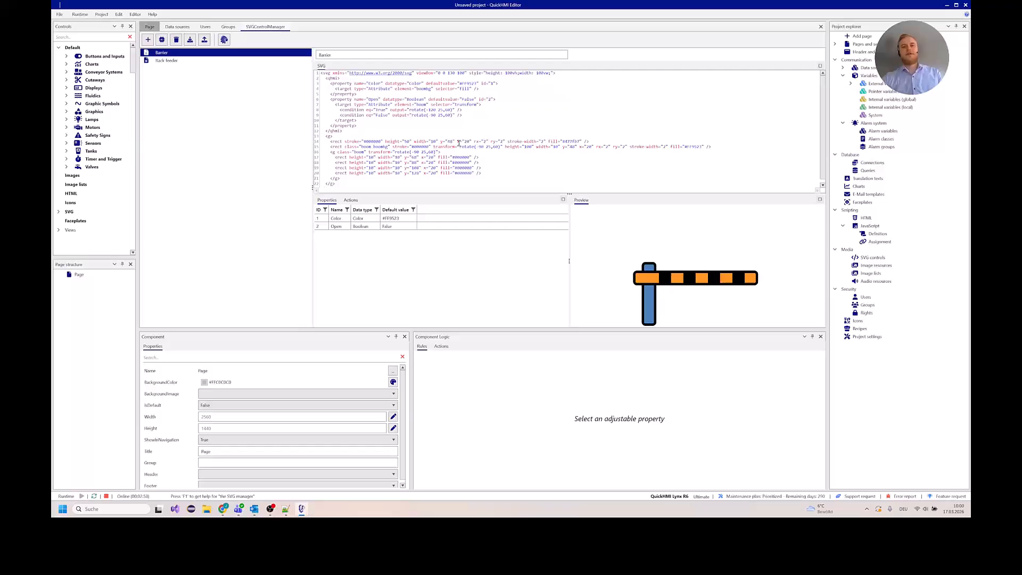
Highlight the qhmi block in the Barrier code and examine how it defines the control's Open property
{"action": "left_click", "coordinate": [365, 130]}
{"action": "left_click_drag", "start_coordinate": [368, 130], "coordinate": [292, 79]}
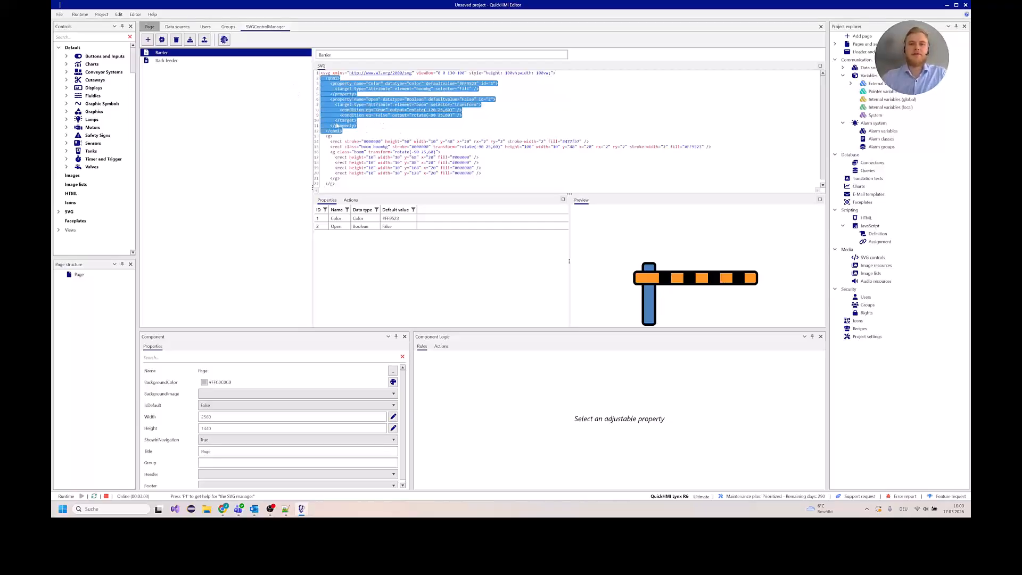
{"action": "left_click_drag", "start_coordinate": [347, 132], "coordinate": [302, 78]}
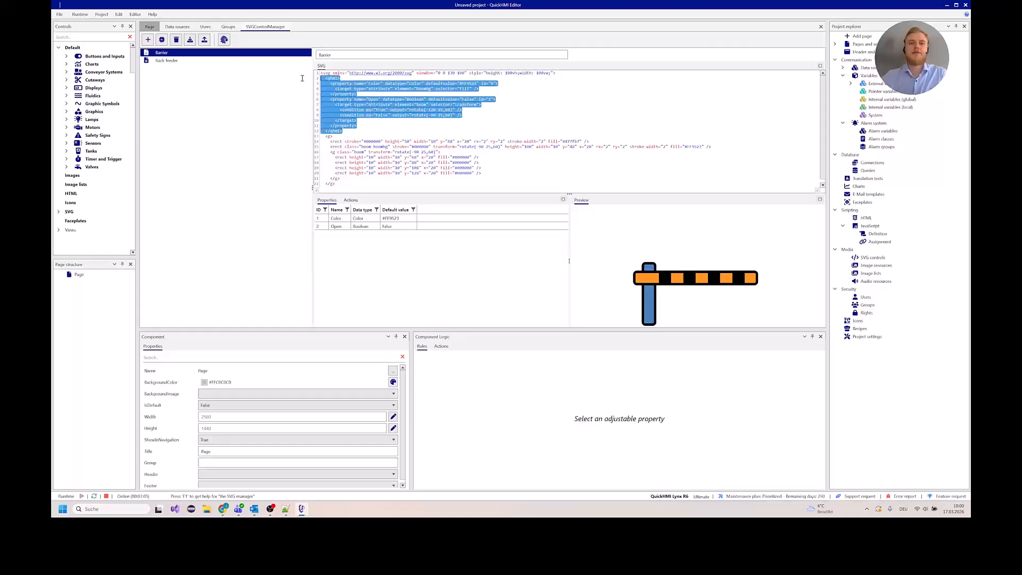
{"action": "left_click", "coordinate": [336, 227]}
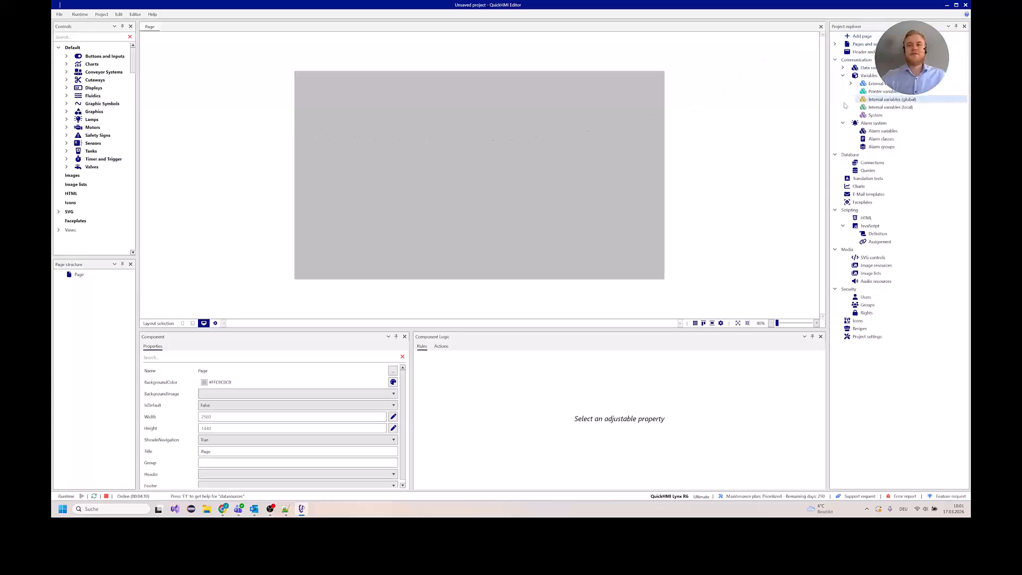
Open the icon plugin manager, preview the arrow icons and install QHMIExtensionArrows_1.dll
{"action": "double_click", "coordinate": [866, 322]}
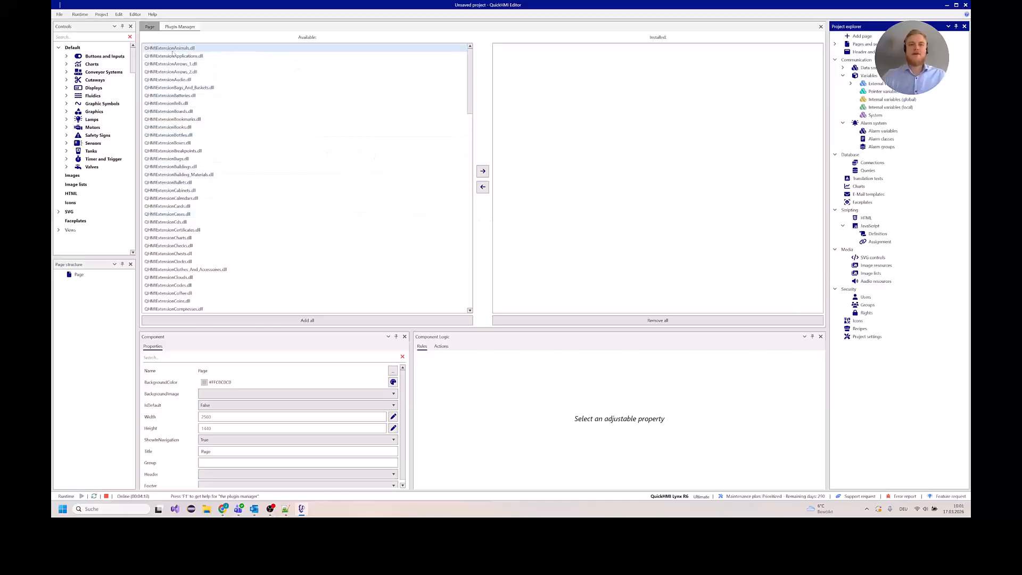
{"action": "mouse_move", "coordinate": [172, 60]}
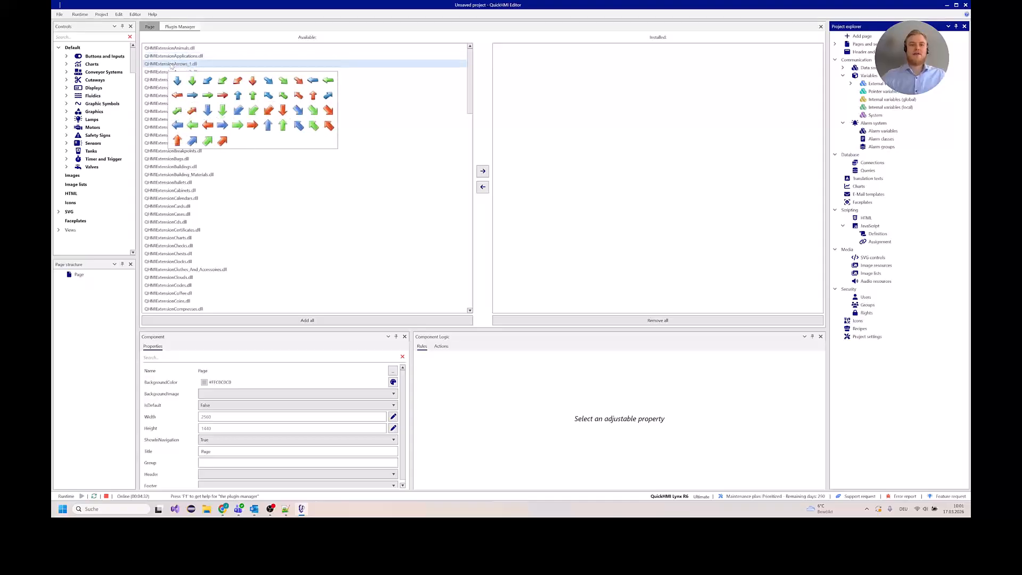
{"action": "left_click", "coordinate": [164, 66]}
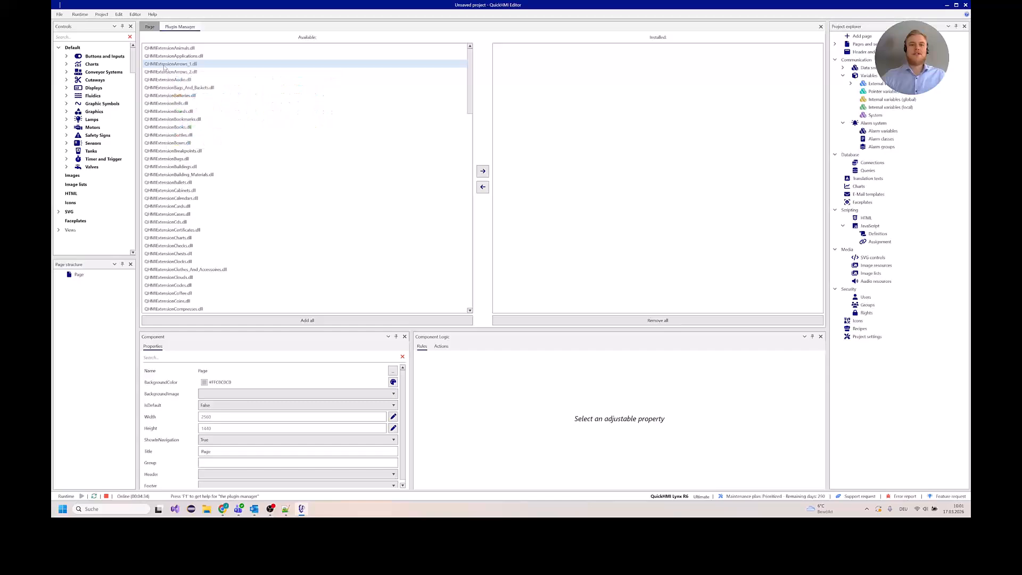
{"action": "left_click", "coordinate": [216, 66]}
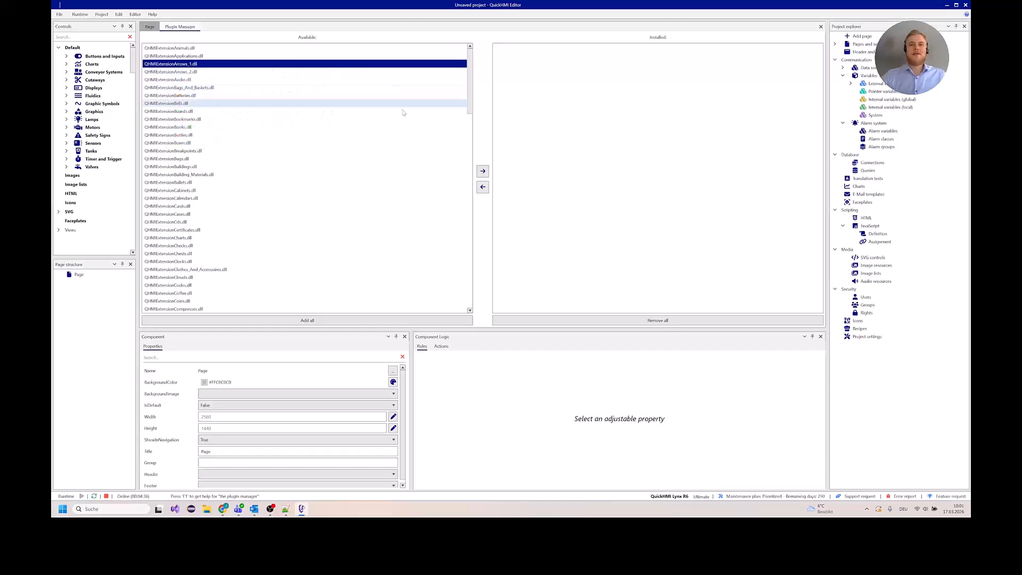
{"action": "left_click", "coordinate": [484, 171]}
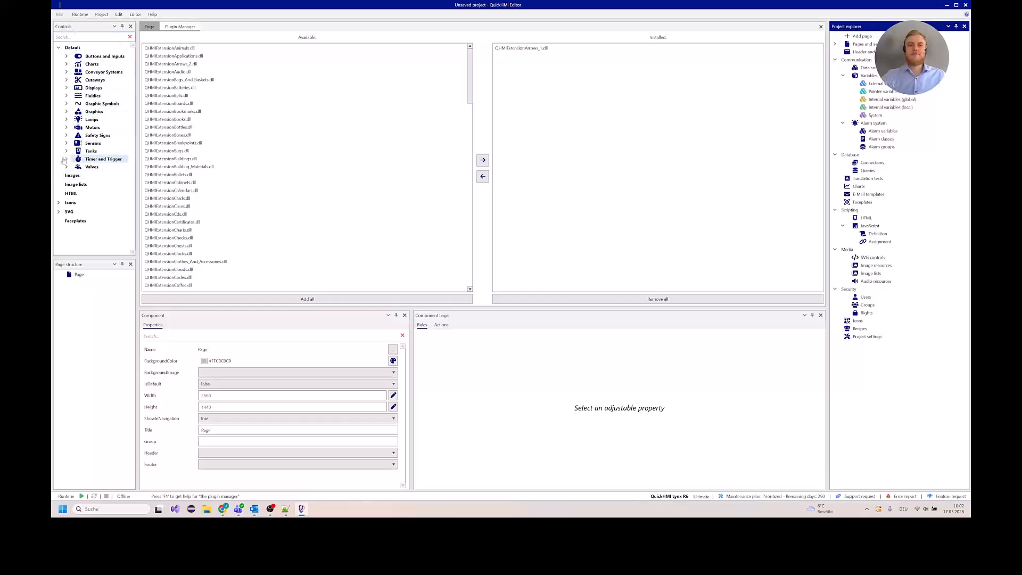
Return to the page and place the arrow_down_blue icon from the Arrows1 set near the page's upper-left corner
{"action": "left_click", "coordinate": [149, 27]}
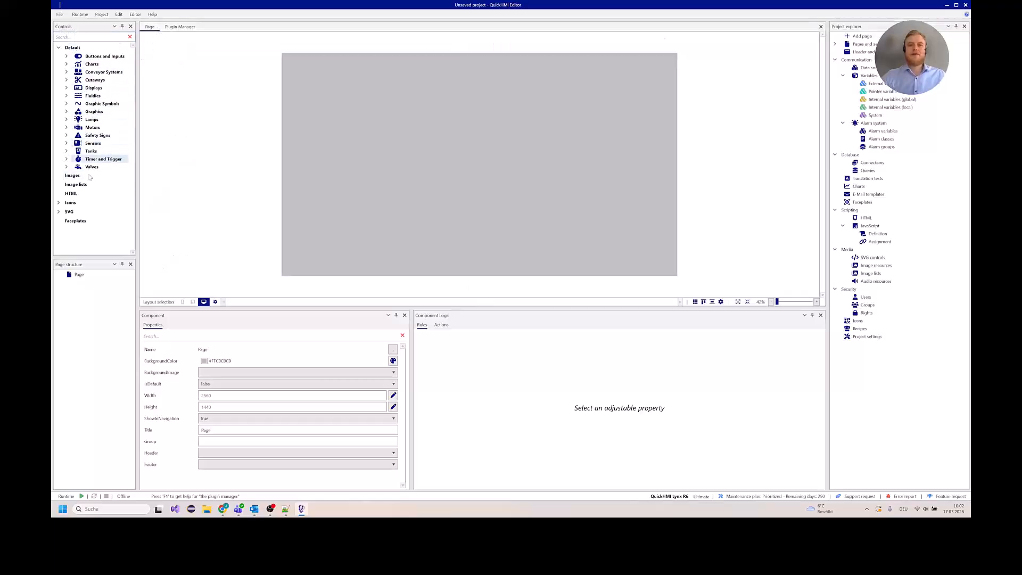
{"action": "left_click", "coordinate": [62, 205]}
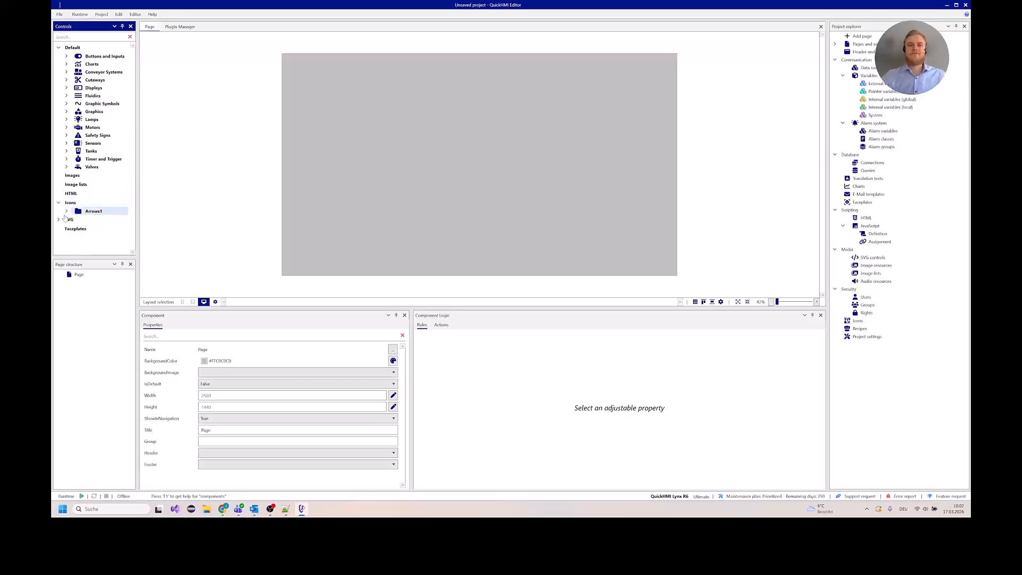
{"action": "left_click", "coordinate": [67, 211]}
{"action": "scroll", "coordinate": [80, 193], "scroll_direction": "down", "scroll_amount": 3}
{"action": "scroll", "coordinate": [80, 193], "scroll_direction": "down", "scroll_amount": 2}
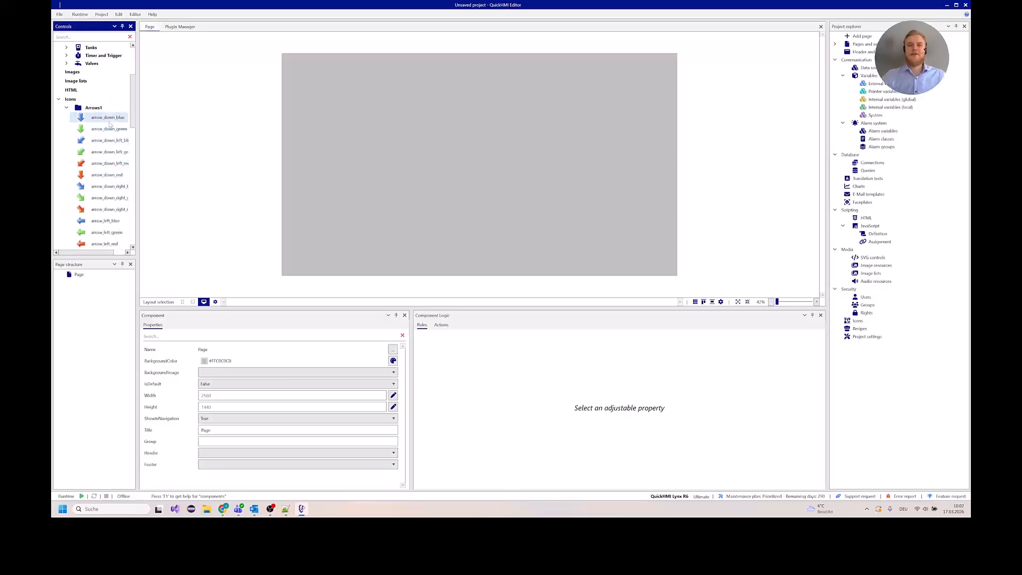
{"action": "left_click_drag", "start_coordinate": [106, 118], "coordinate": [326, 96]}
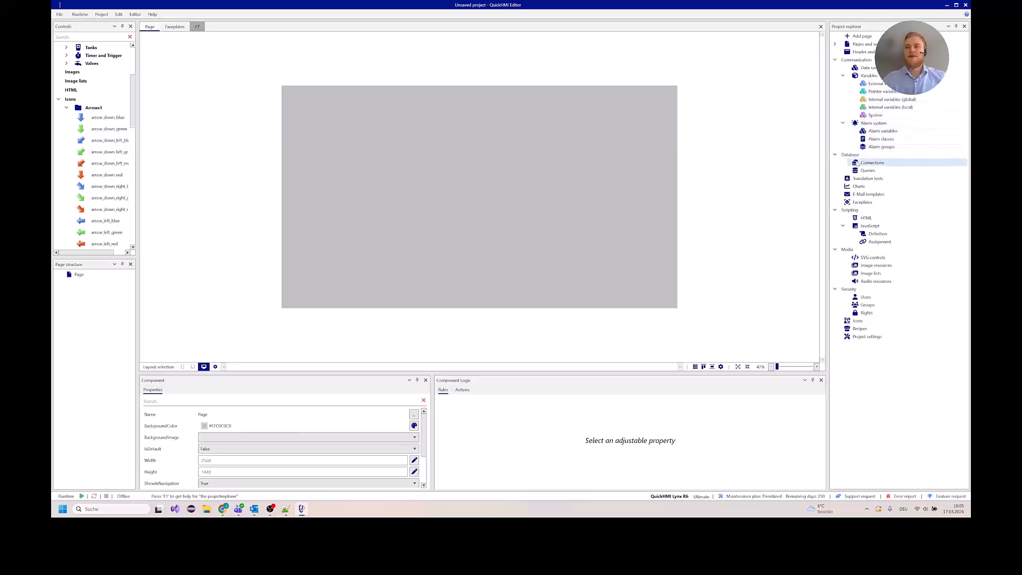
Open the project's faceplates and load the FT faceplate for editing
{"action": "double_click", "coordinate": [863, 204]}
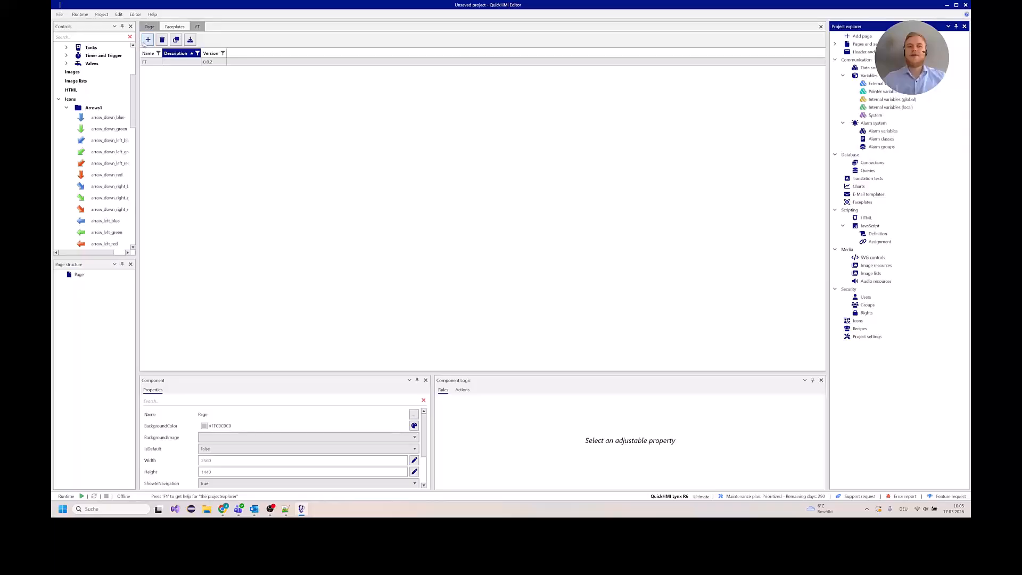
{"action": "double_click", "coordinate": [173, 65]}
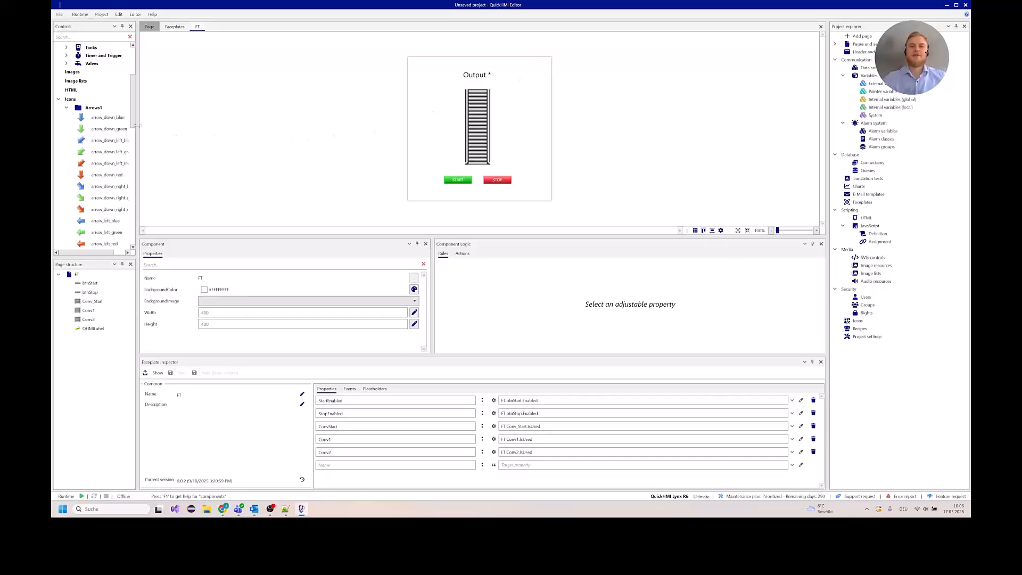
Place the arrow_down_green icon in the FT faceplate's upper-left corner, and delete it
{"action": "left_click_drag", "start_coordinate": [98, 130], "coordinate": [433, 83]}
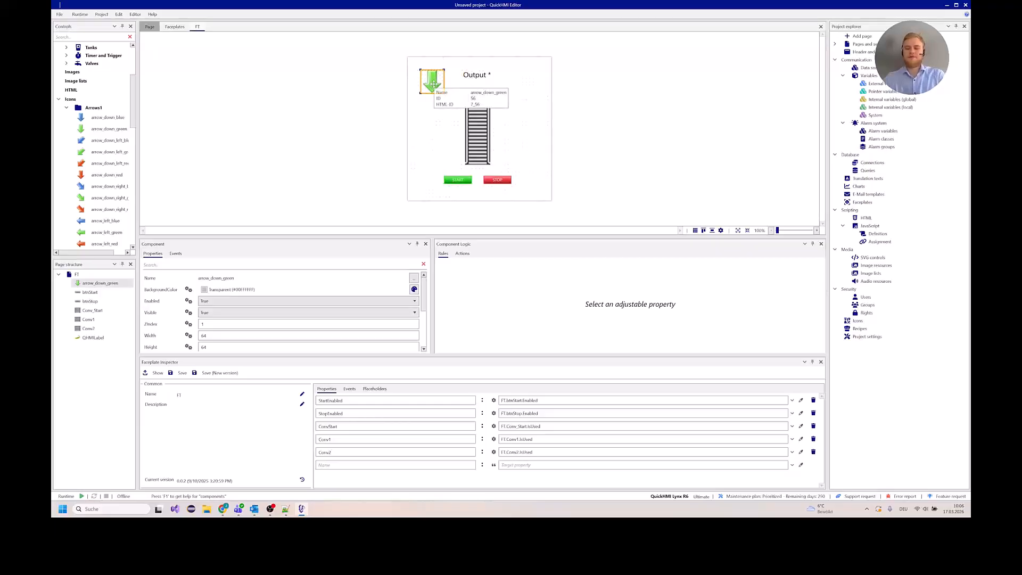
{"action": "key", "text": "Delete"}
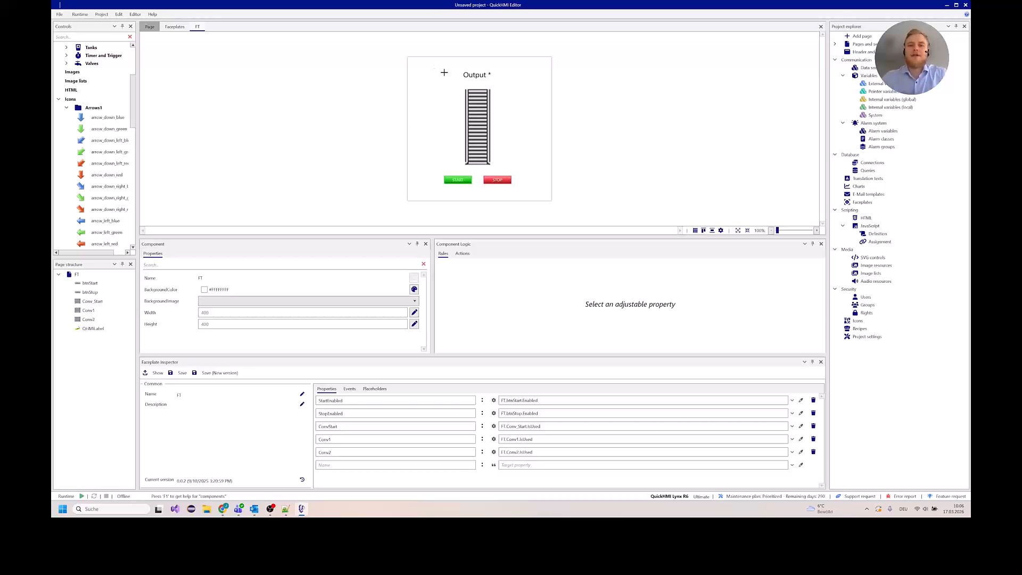
Examine the faceplate's upper conveyor element and the faceplate's exposed properties, events and placeholders
{"action": "left_click", "coordinate": [469, 101]}
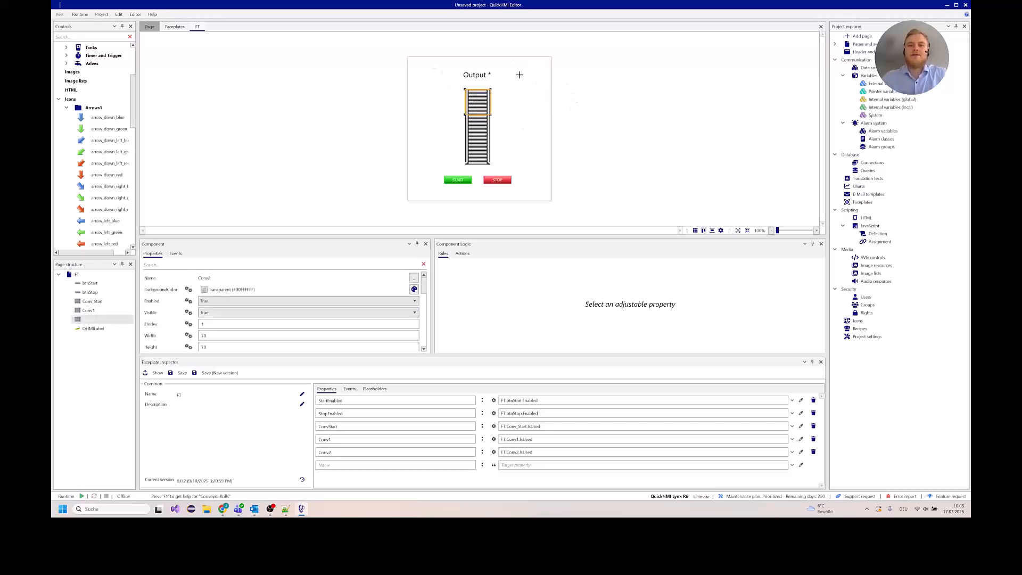
{"action": "left_click", "coordinate": [423, 113]}
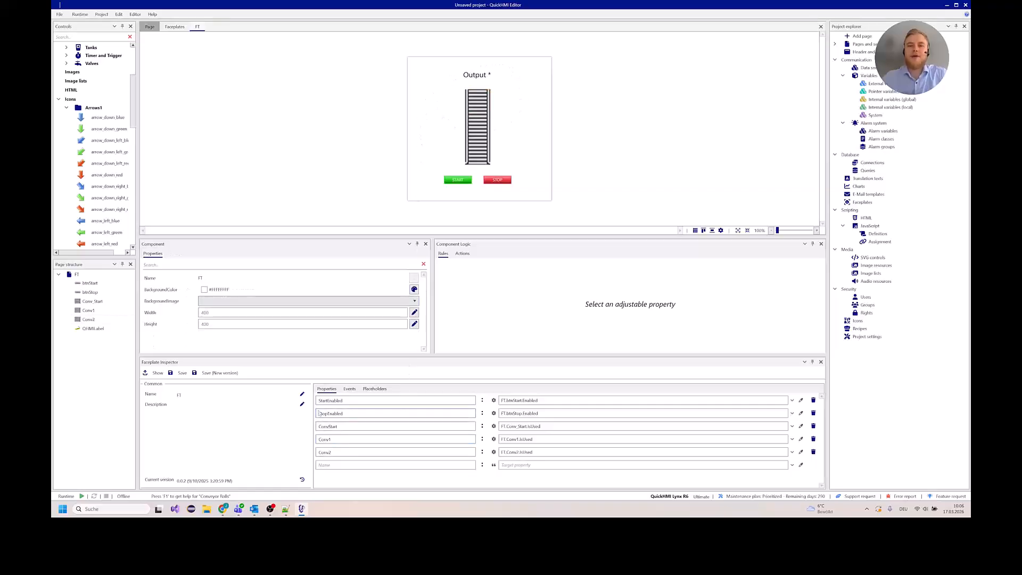
{"action": "left_click", "coordinate": [353, 393]}
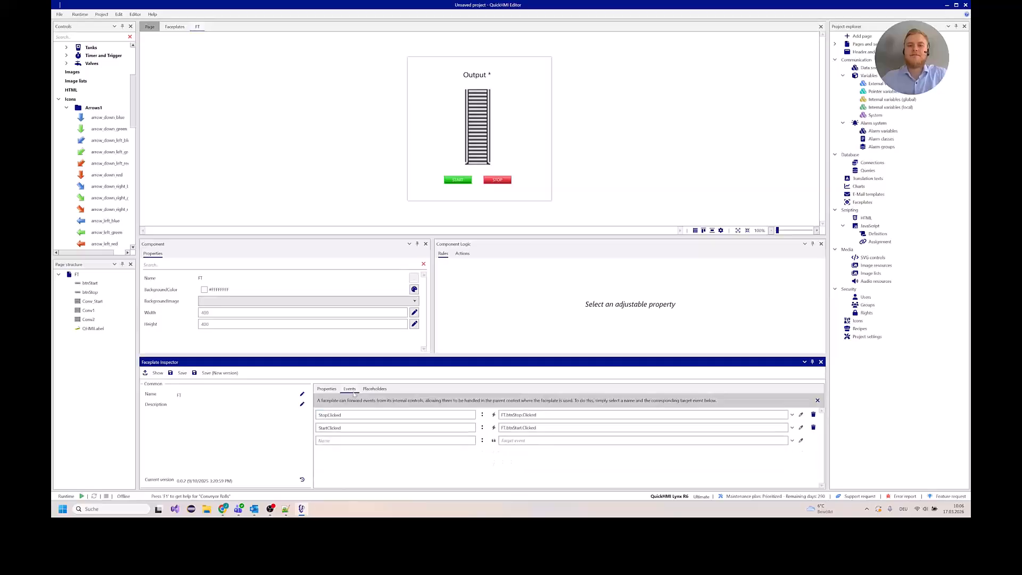
{"action": "left_click", "coordinate": [375, 389]}
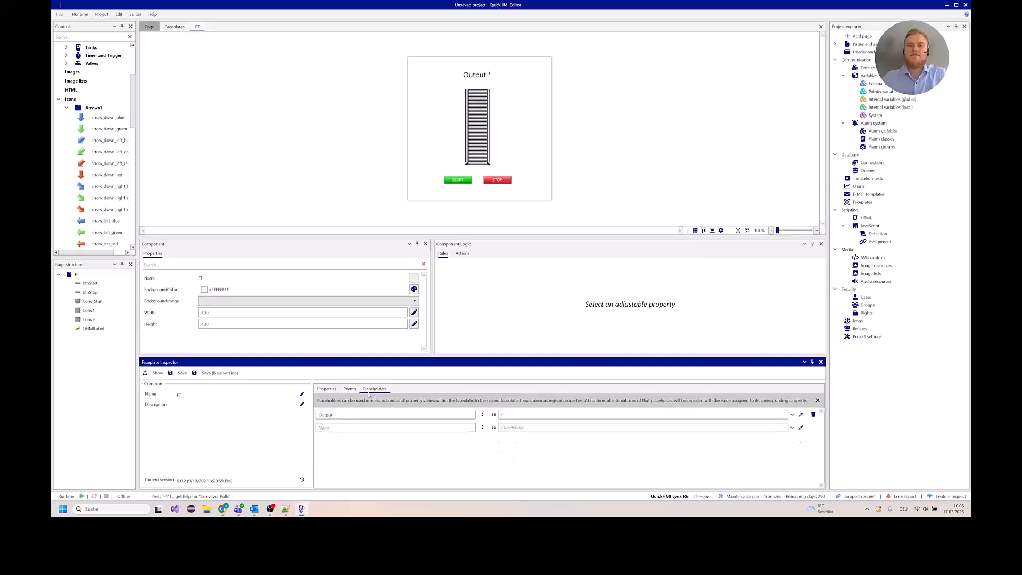